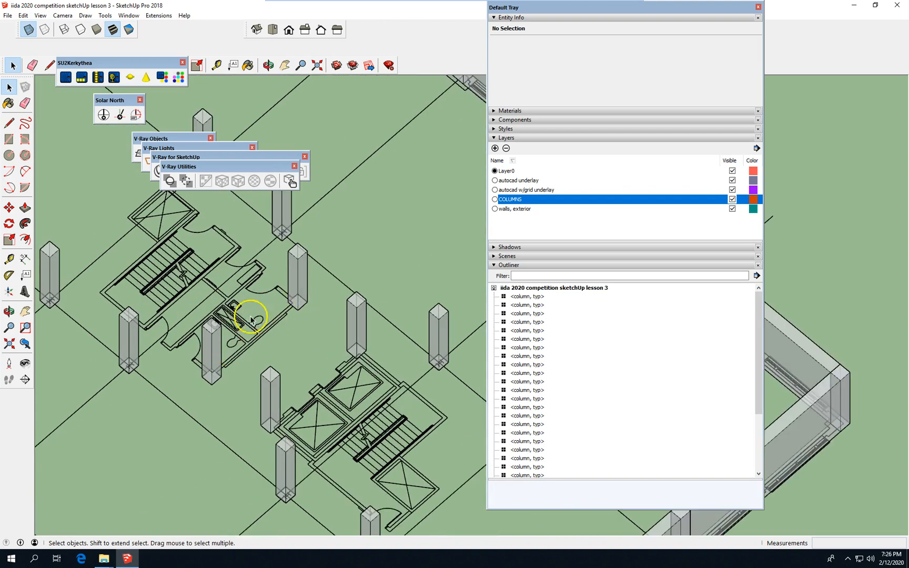
Hide the COLUMNS and "walls, exterior" layers so only the AutoCAD underlays show.
scroll(199, 309, "down", 2)
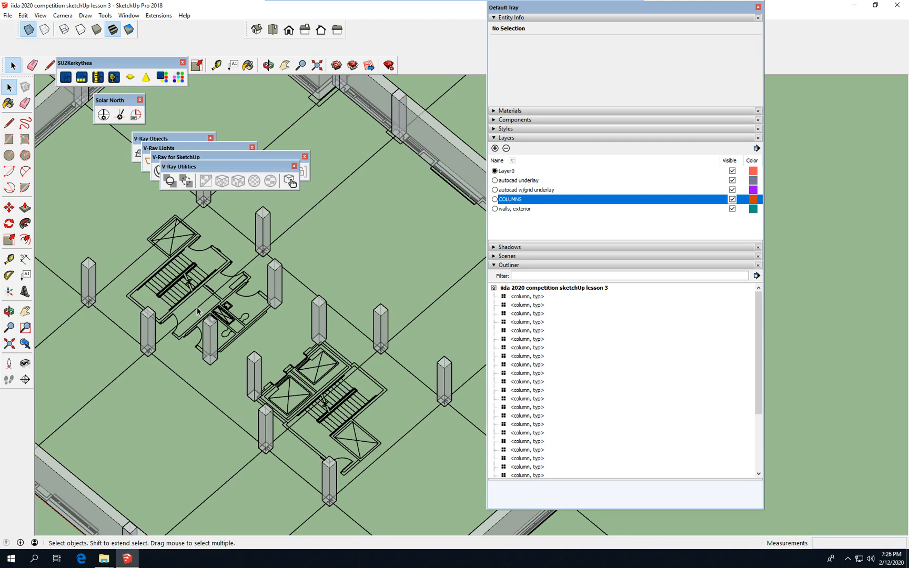
scroll(236, 304, "down", 2)
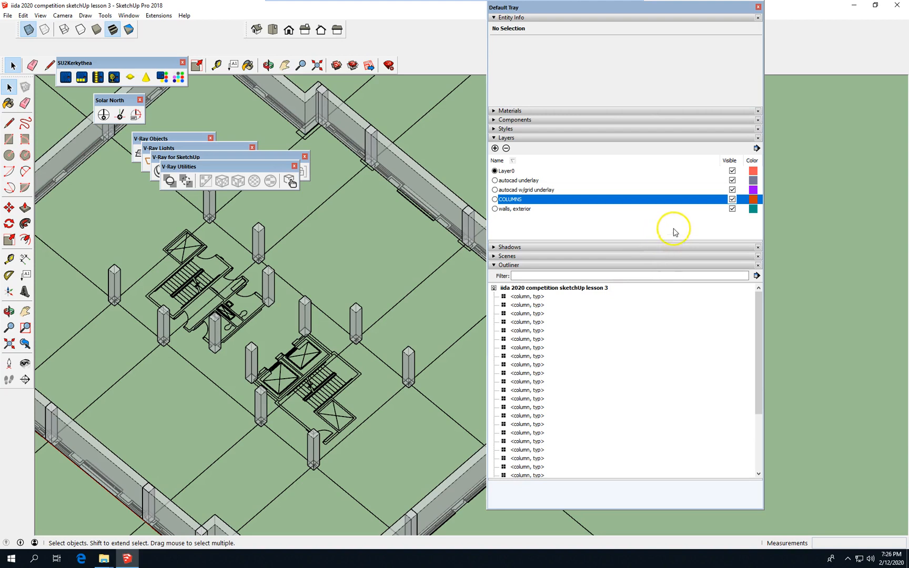
left_click(731, 200)
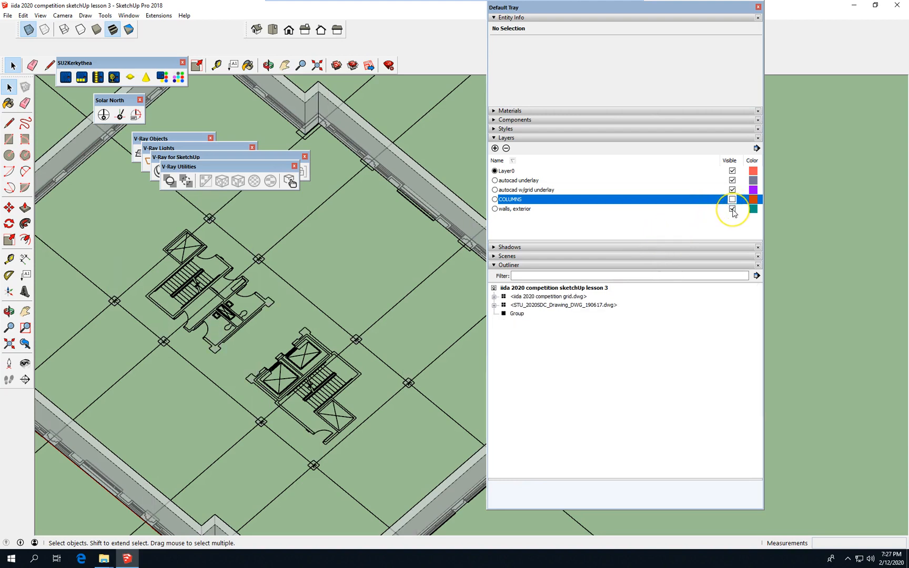
left_click(731, 209)
Examine the stair, elevator and restroom core in the floor plan underlay.
scroll(270, 376, "down", 3)
scroll(242, 303, "up", 3)
scroll(242, 304, "up", 4)
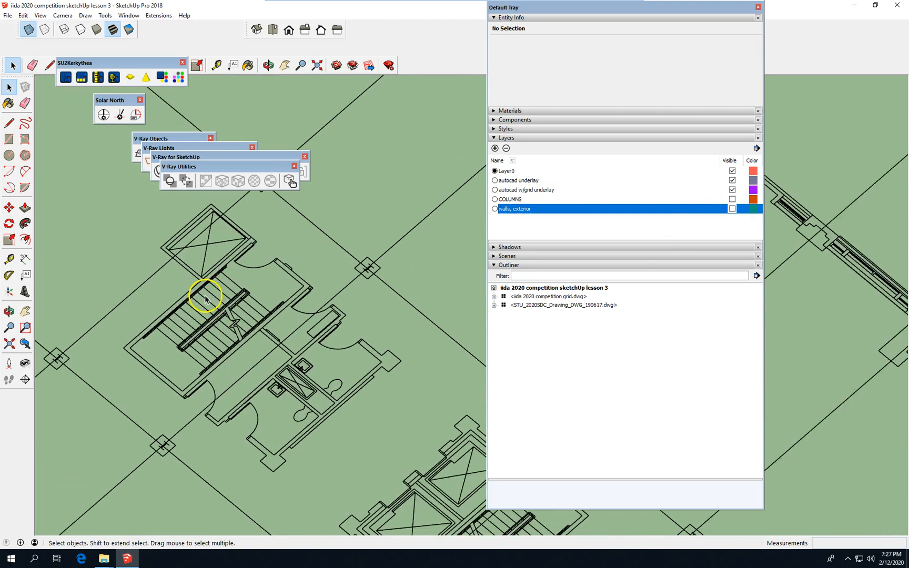
scroll(363, 336, "up", 4)
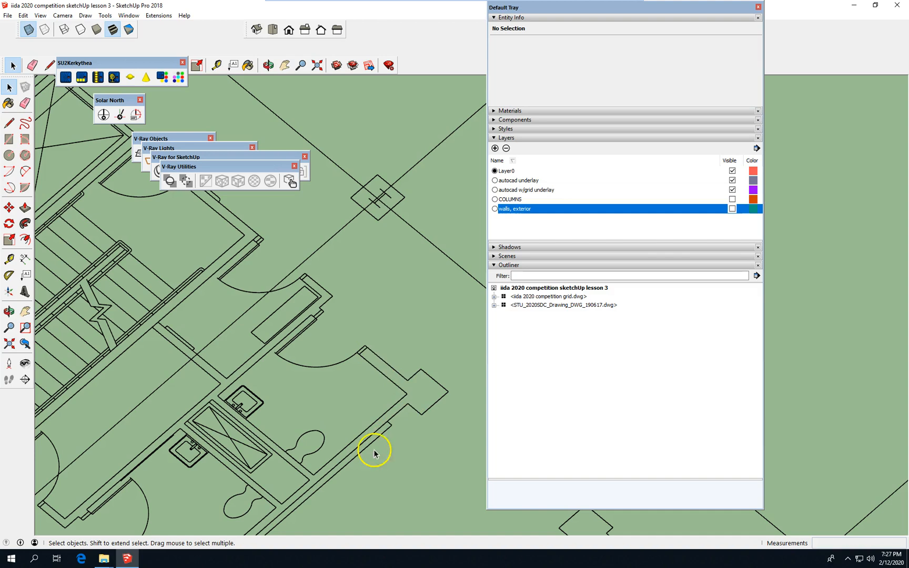
scroll(331, 376, "down", 3)
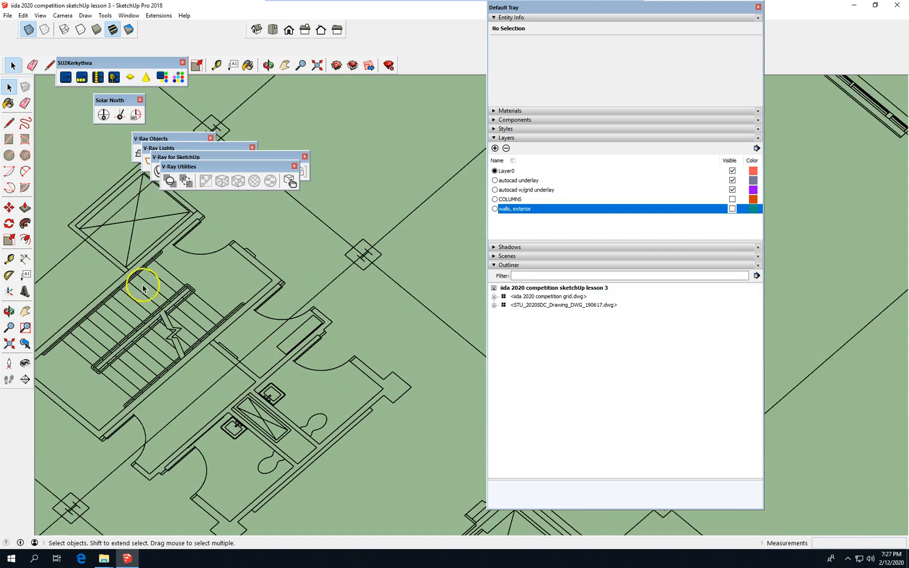
scroll(209, 357, "down", 2)
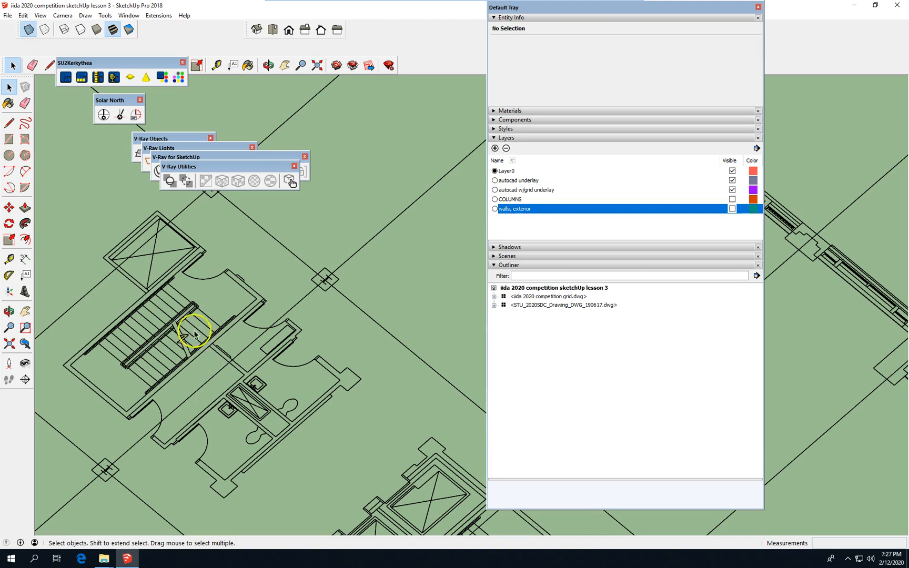
scroll(169, 285, "down", 2)
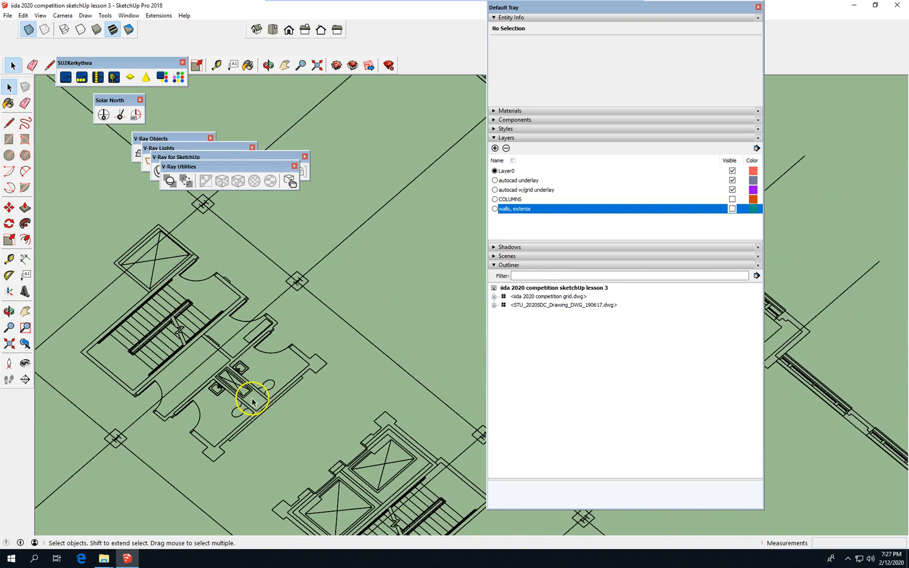
scroll(190, 420, "up", 2)
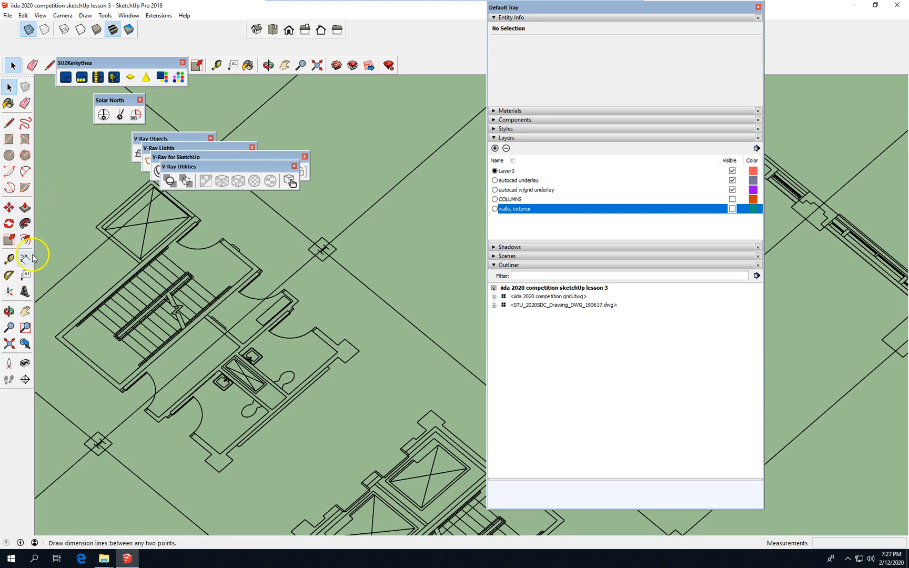
Measure the thickness of the stair enclosure wall at its corner beside the corridor door.
left_click(9, 258)
scroll(67, 381, "up", 4)
left_click(105, 359)
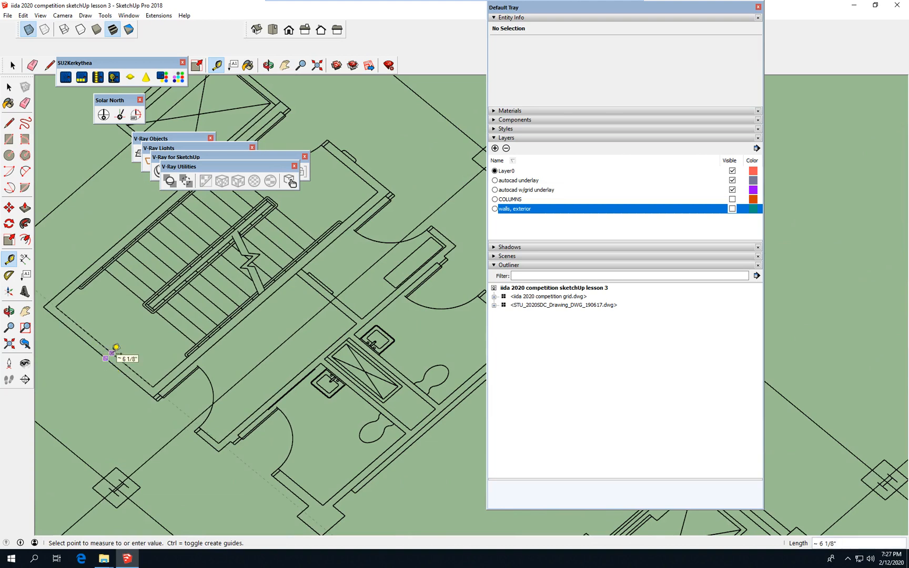
scroll(114, 362, "up", 2)
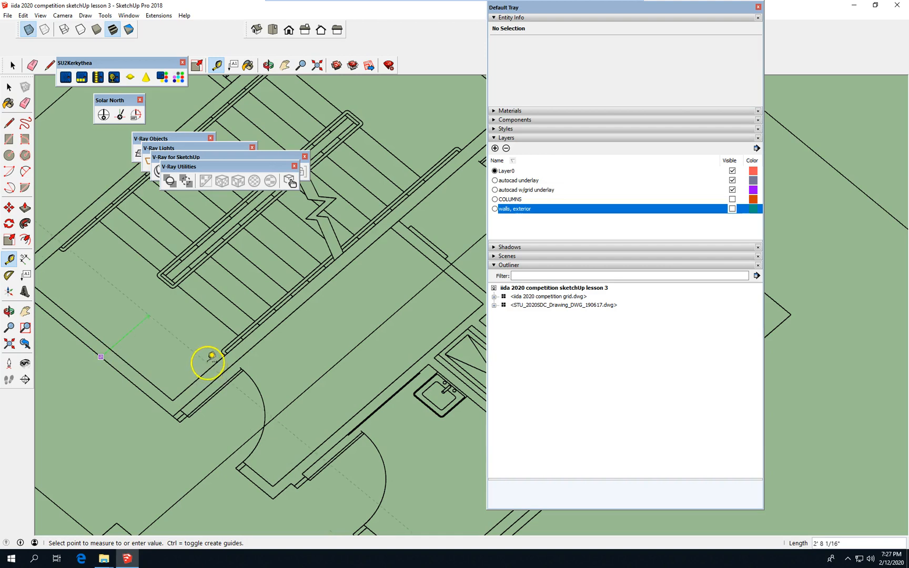
key("Escape")
scroll(174, 401, "up", 2)
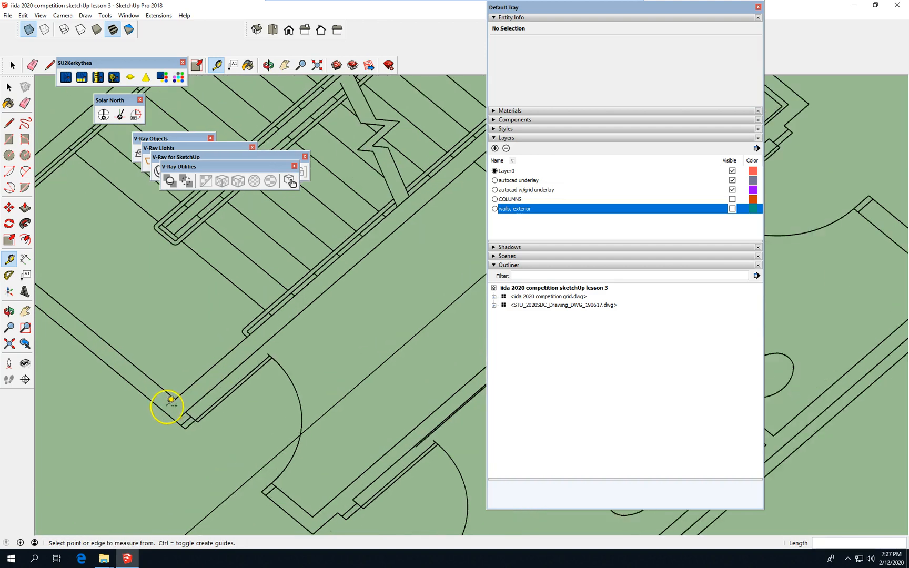
left_click(175, 399)
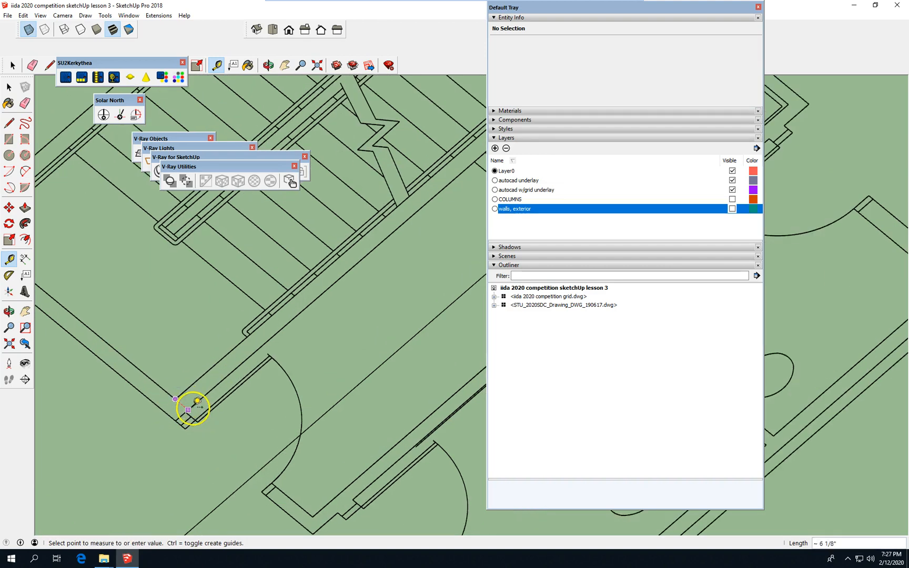
left_click(198, 400)
scroll(203, 365, "down", 3)
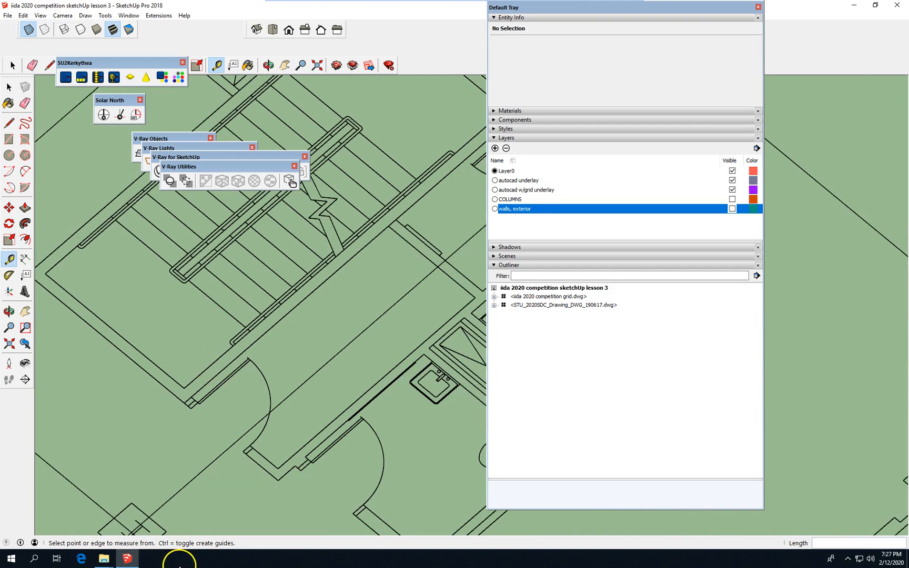
Measure the thickness of the restroom's back wall near the plumbing chase.
scroll(235, 335, "down", 1)
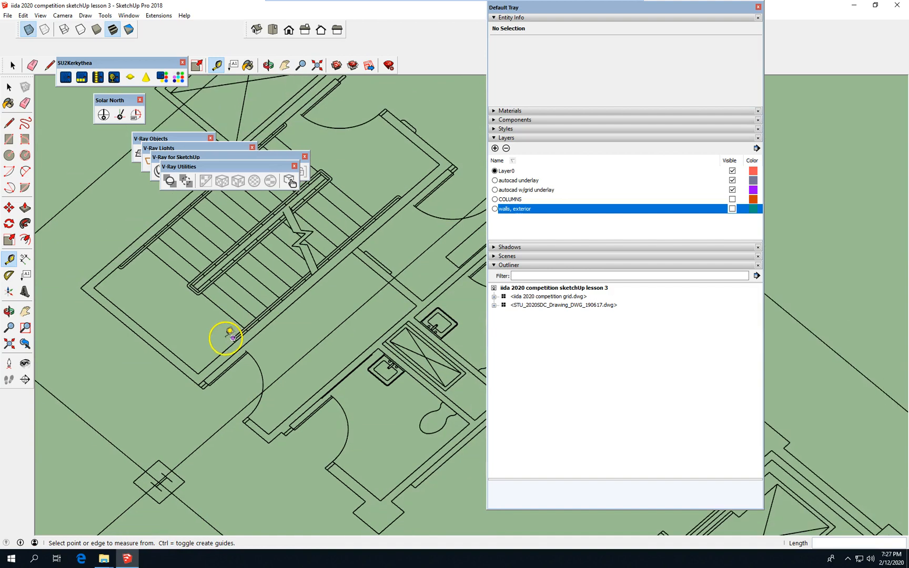
scroll(109, 301, "down", 1)
left_click(103, 303)
left_click(404, 370)
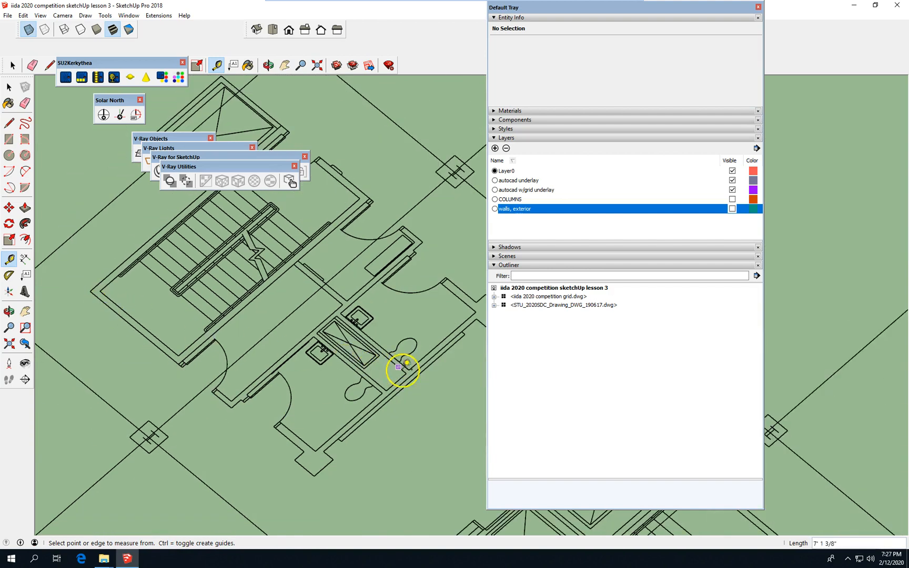
scroll(408, 368, "up", 2)
left_click(410, 370)
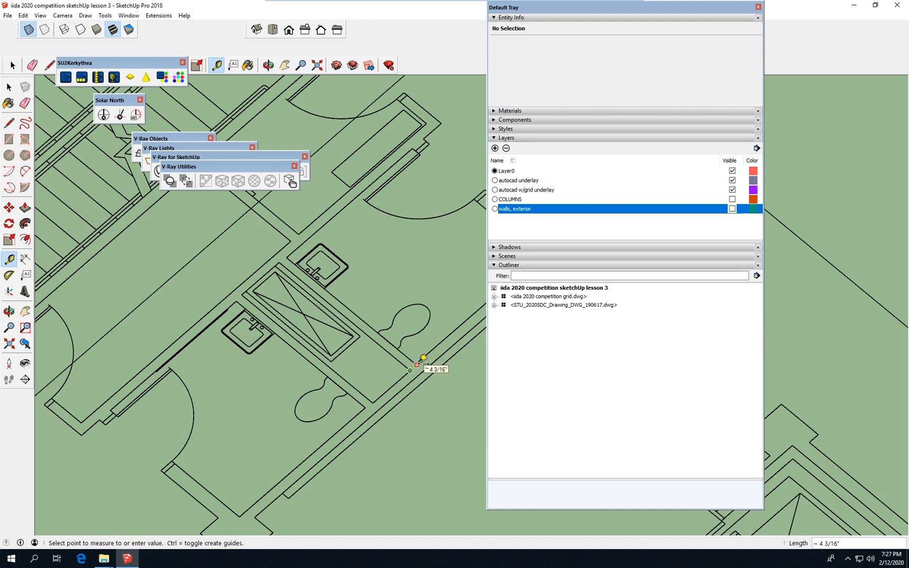
left_click(412, 362)
Inspect the plumbing chase walls and the outer wall edges of the restroom and stair core.
scroll(203, 355, "down", 2)
scroll(315, 359, "up", 1)
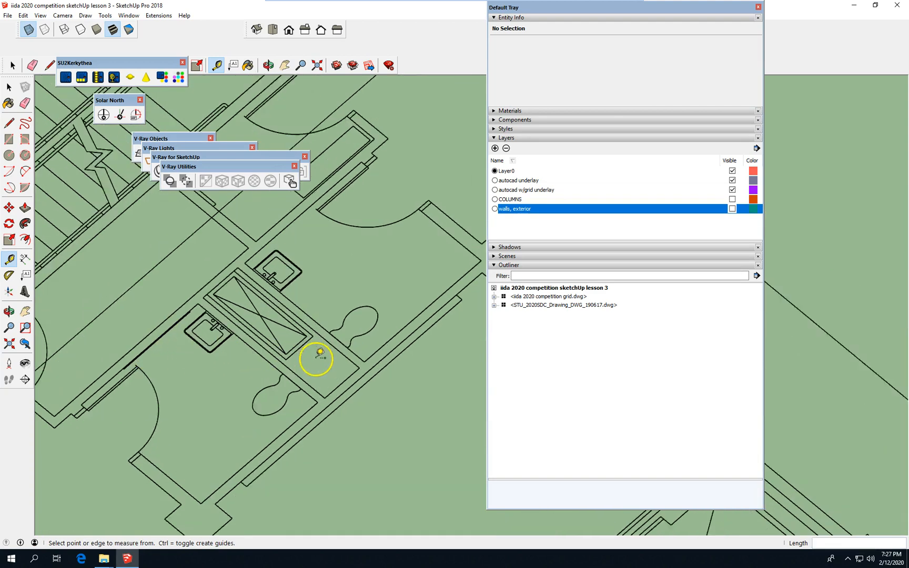
scroll(316, 362, "up", 1)
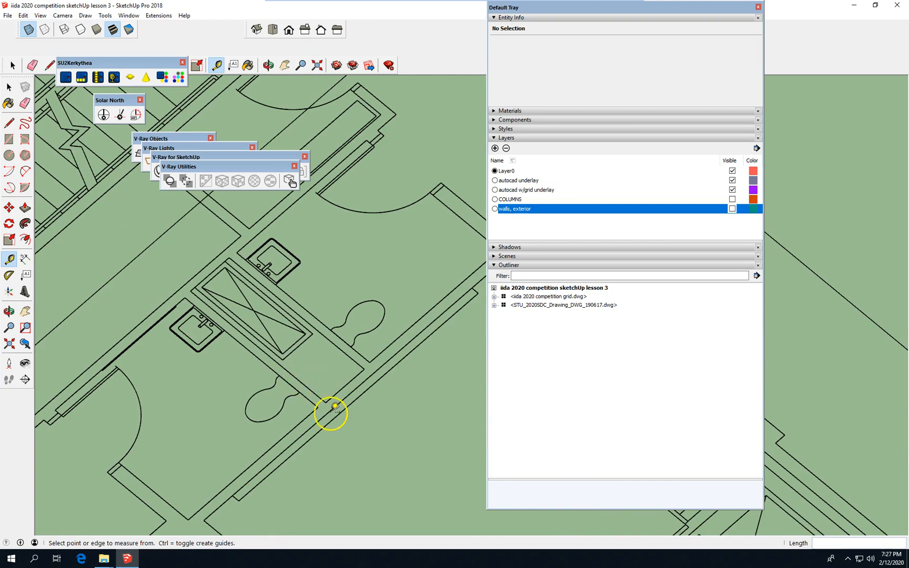
scroll(336, 408, "down", 1)
scroll(346, 391, "down", 1)
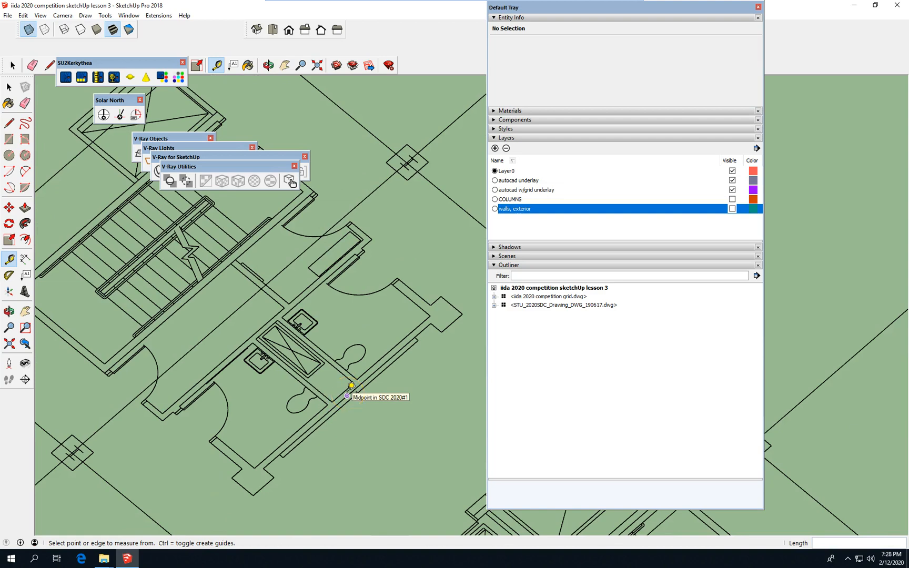
scroll(345, 405, "down", 1)
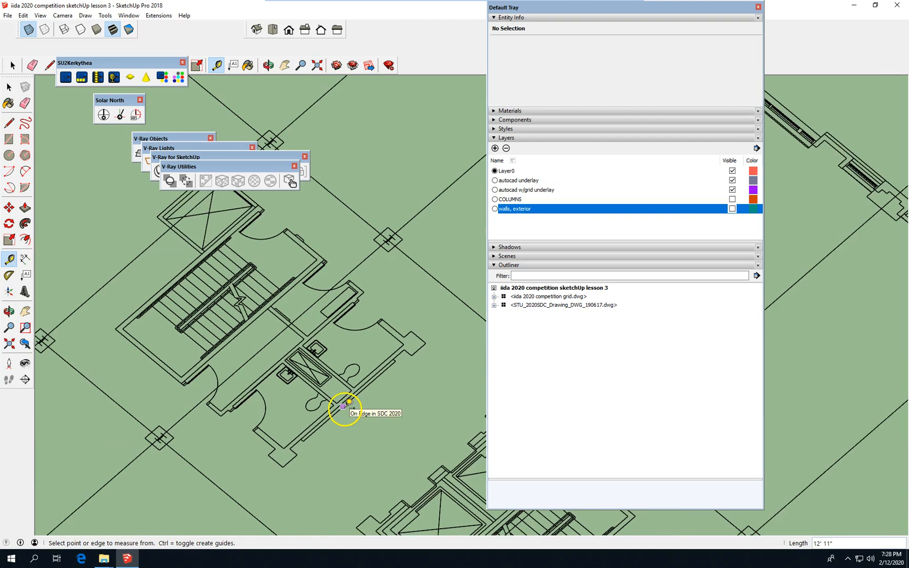
scroll(271, 414, "down", 1)
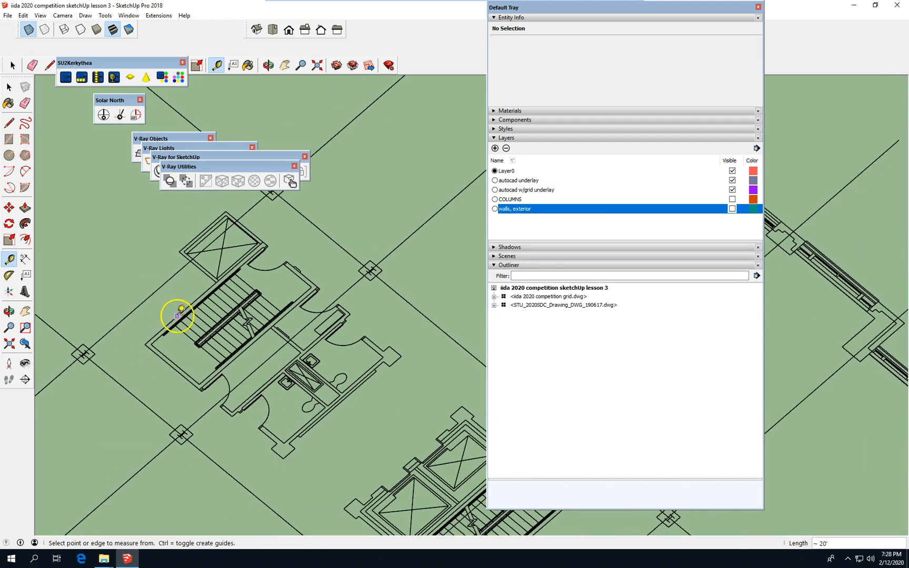
Draw lines along the outer stair wall and around the elevator shaft to the shaft's far outer corner.
left_click(9, 125)
scroll(170, 316, "up", 2)
scroll(161, 342, "up", 1)
scroll(205, 418, "up", 1)
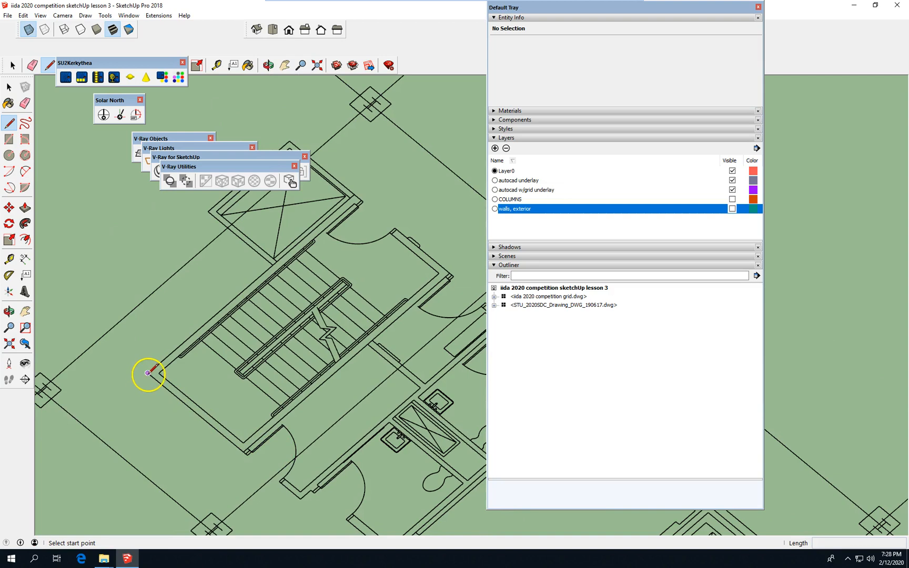
left_click(274, 259)
scroll(374, 395, "down", 2)
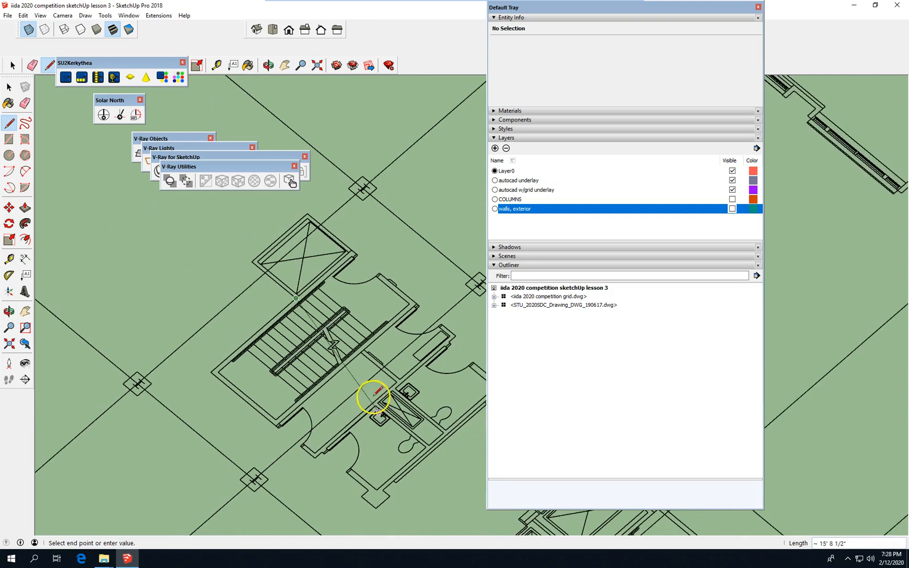
scroll(252, 260, "up", 2)
left_click_drag(253, 257, 329, 195)
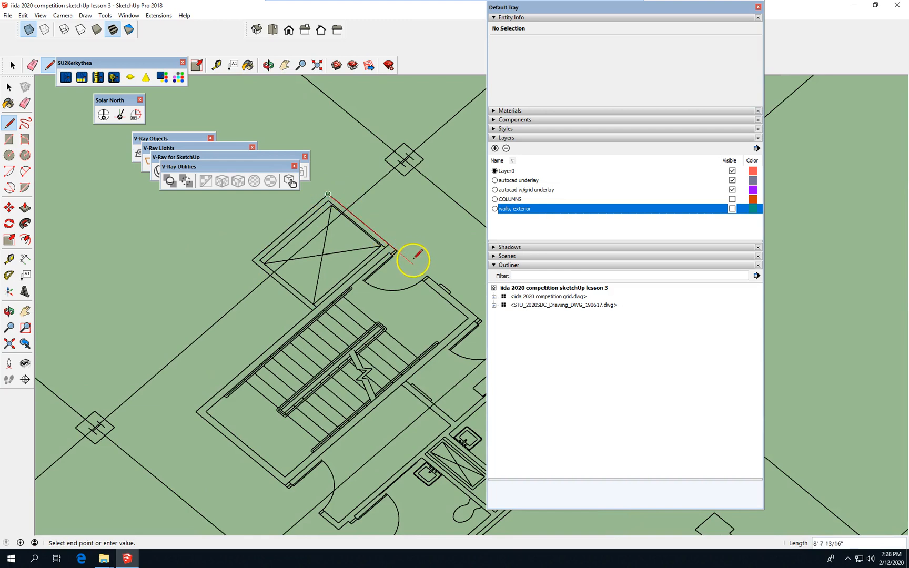
Continue the outline from the shaft corner past the stair and corridor doors, ending with a return about 1' long to the restroom wall.
scroll(406, 253, "up", 3)
scroll(273, 215, "down", 3)
scroll(260, 217, "down", 4)
scroll(402, 290, "up", 3)
scroll(314, 254, "down", 2)
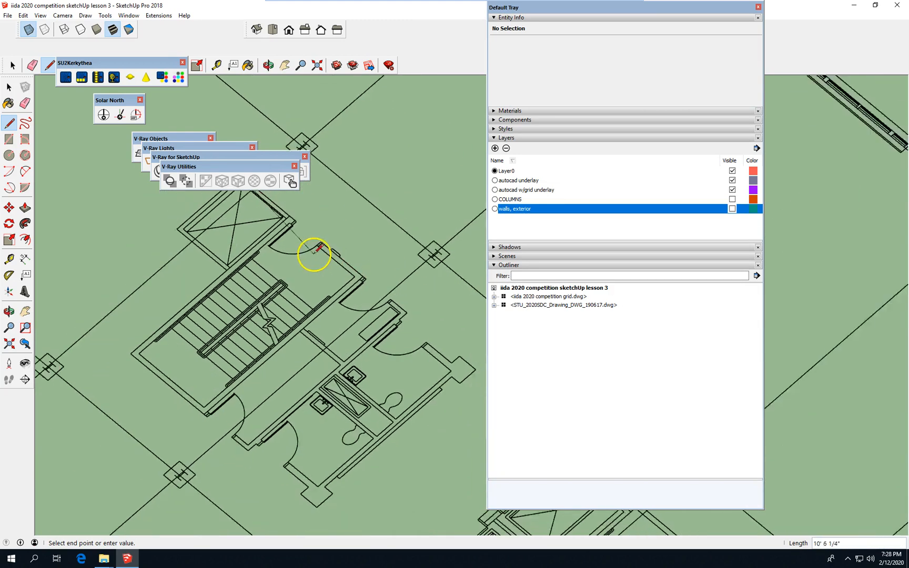
left_click(398, 308)
scroll(390, 315, "up", 4)
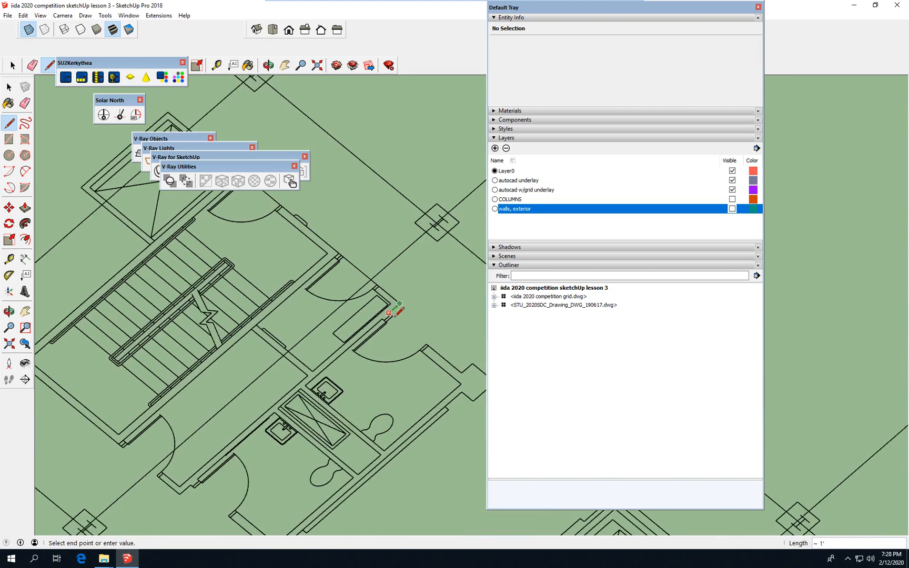
scroll(230, 279, "down", 1)
scroll(229, 278, "down", 1)
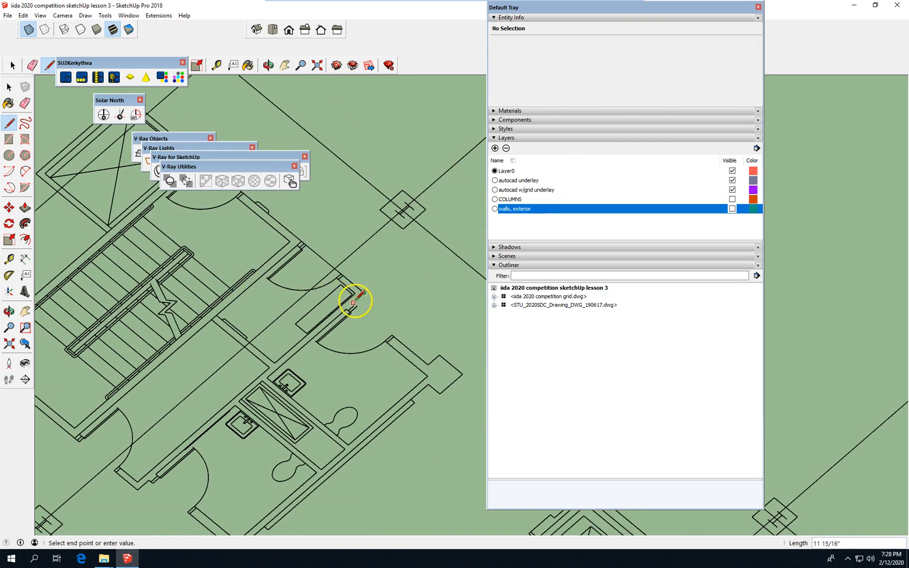
left_click(353, 302)
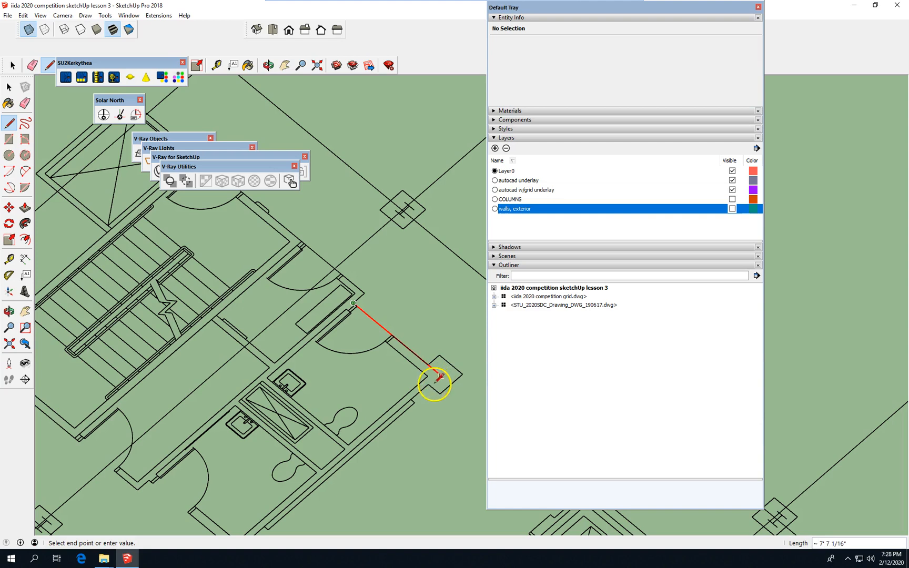
Extend the outline about 7' 7" to the column center, about 18' 4" along the restroom back wall, and about 7' 5" to the corridor wall.
left_click(428, 384)
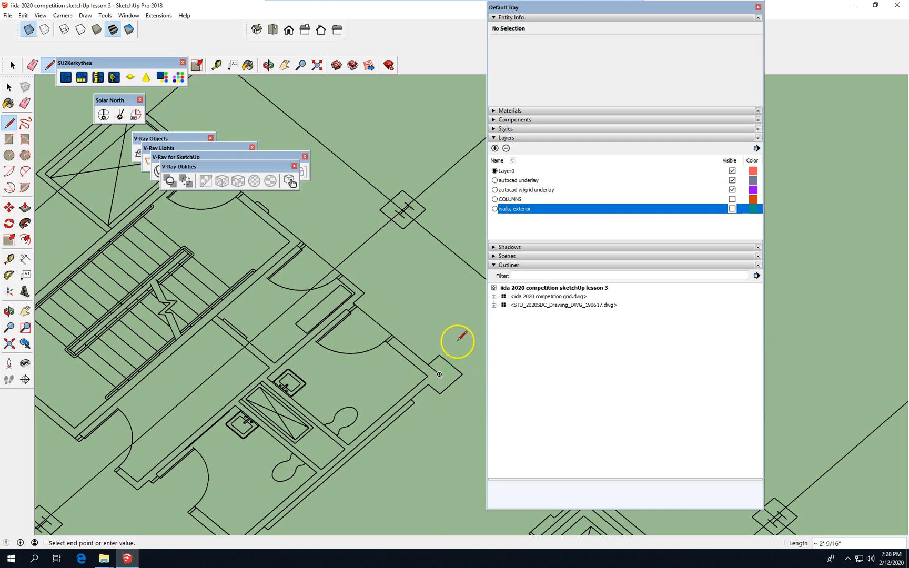
scroll(458, 331, "down", 4)
scroll(356, 430, "up", 2)
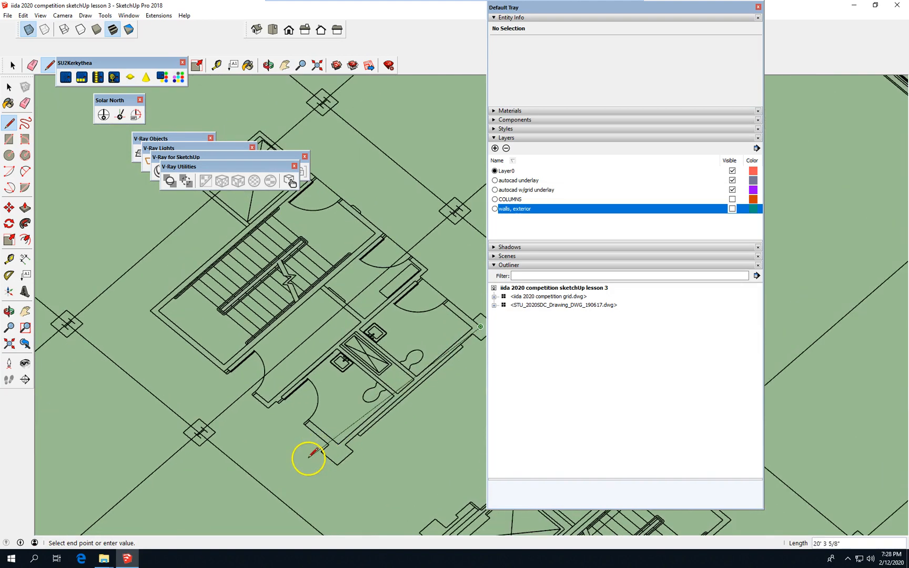
scroll(310, 454, "up", 1)
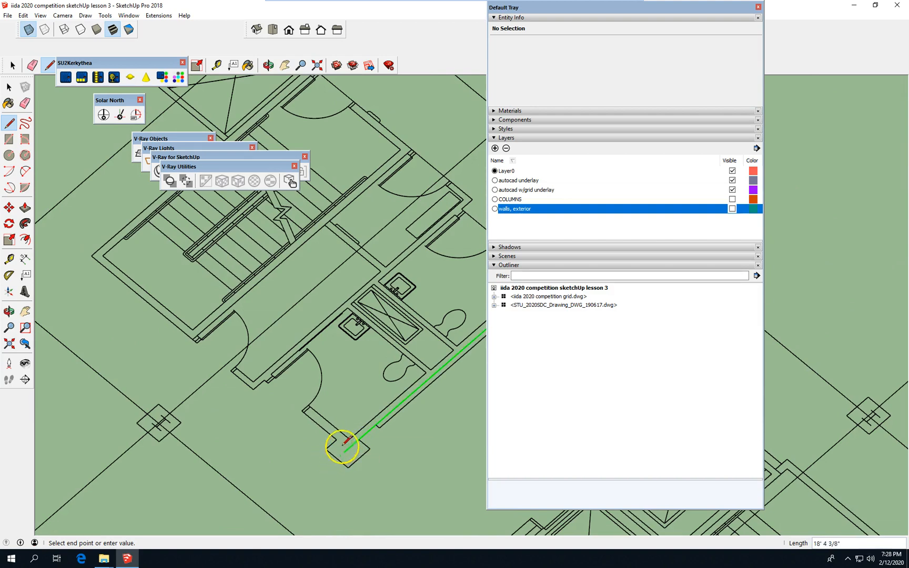
left_click(343, 445)
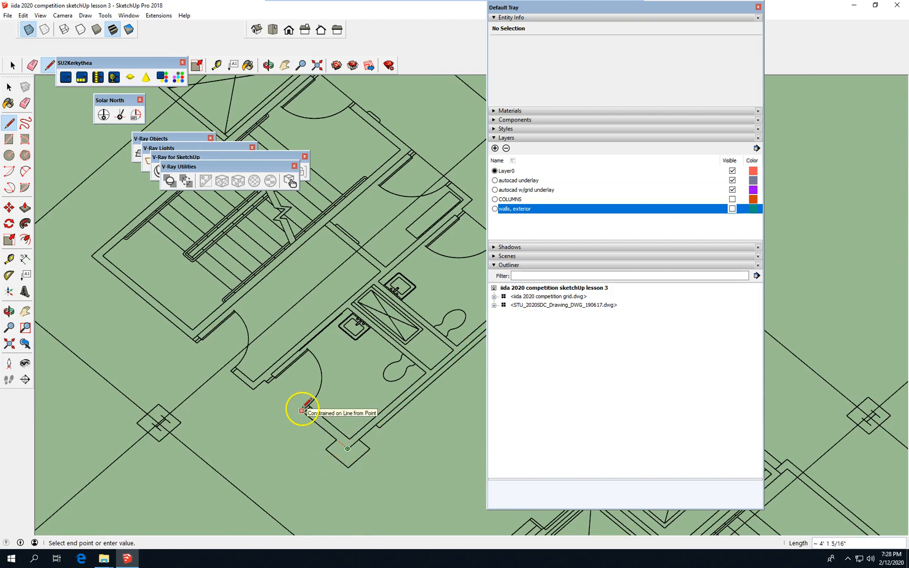
scroll(265, 381, "up", 3)
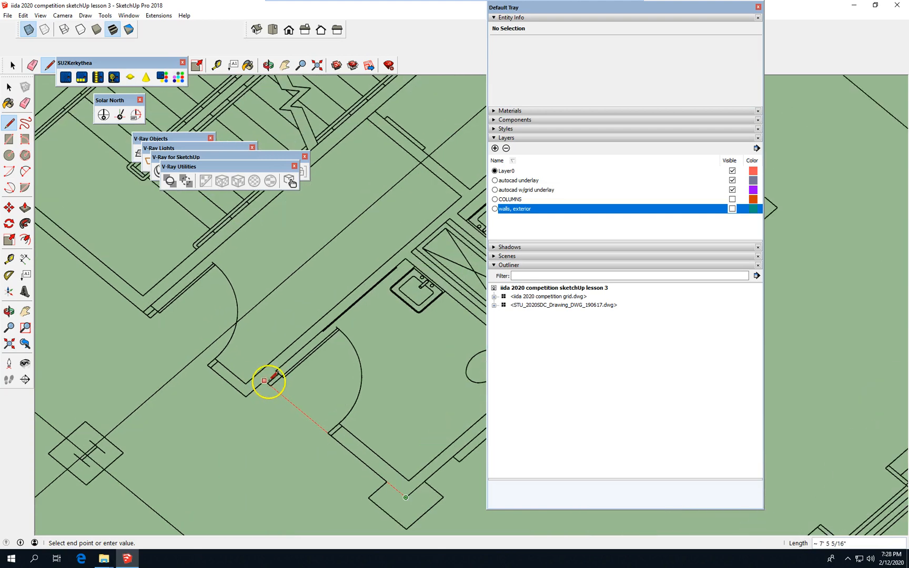
left_click(264, 379)
scroll(334, 456, "down", 4)
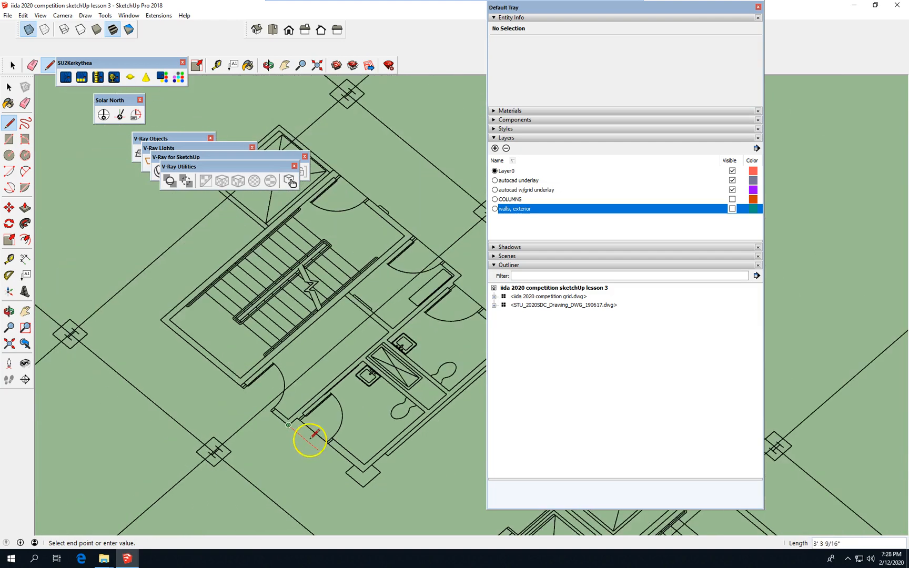
Close the core outline with a line about 14' 5" long back to the outer stair corner.
left_click(160, 319)
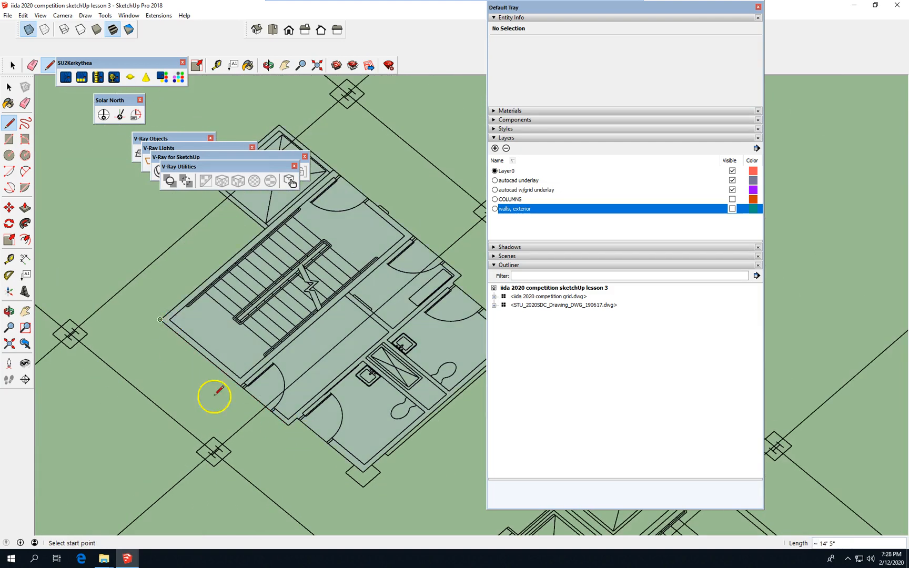
scroll(179, 389, "down", 2)
scroll(103, 319, "down", 2)
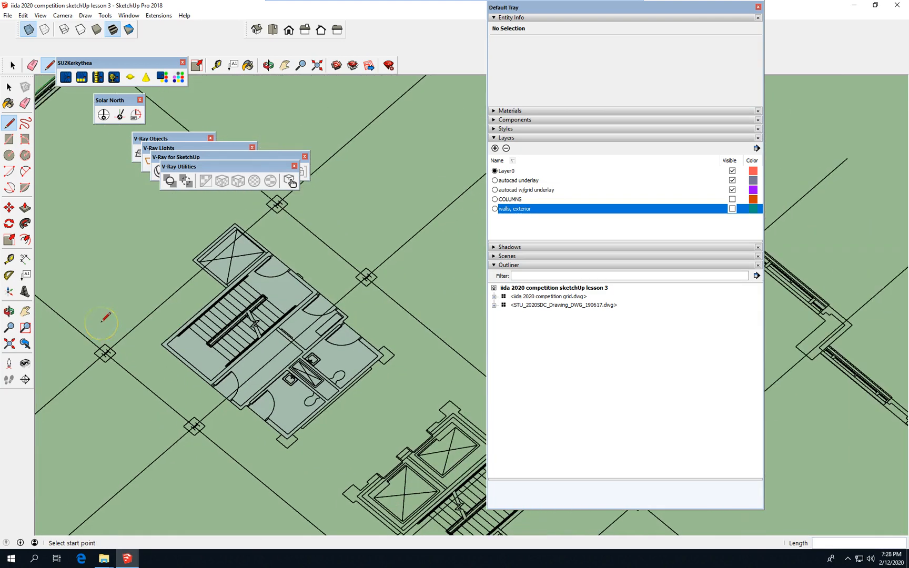
scroll(111, 209, "down", 2)
scroll(227, 374, "down", 2)
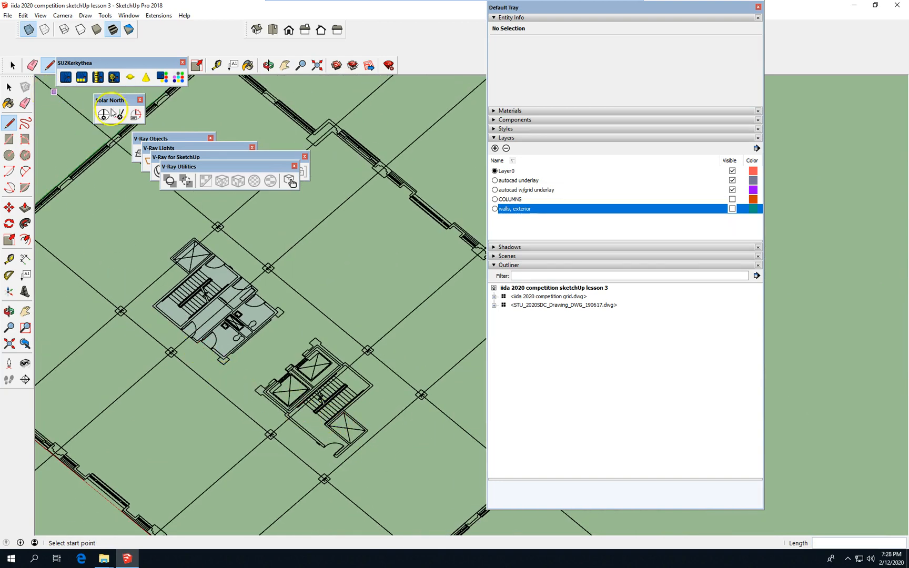
Hide the autocad underlay and autocad w/grid underlay layers.
left_click(9, 87)
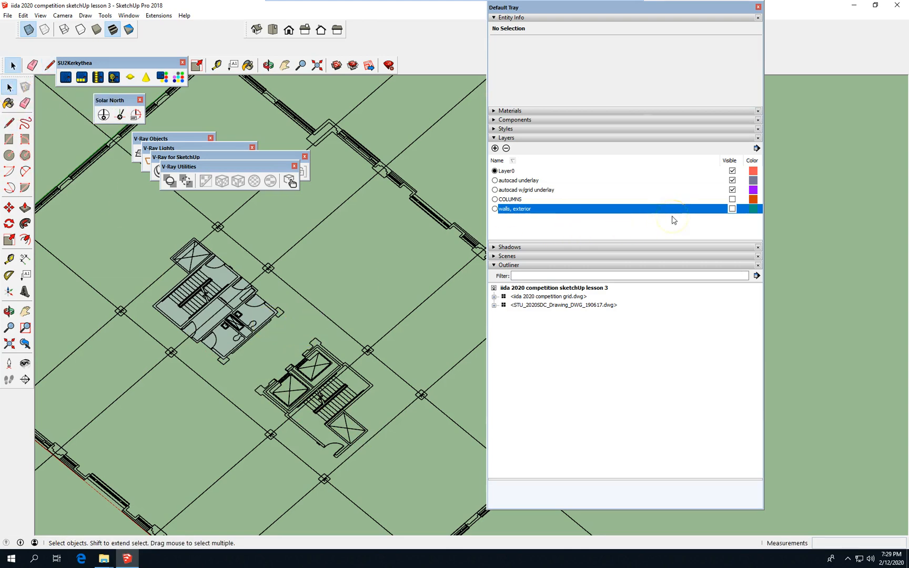
left_click(731, 190)
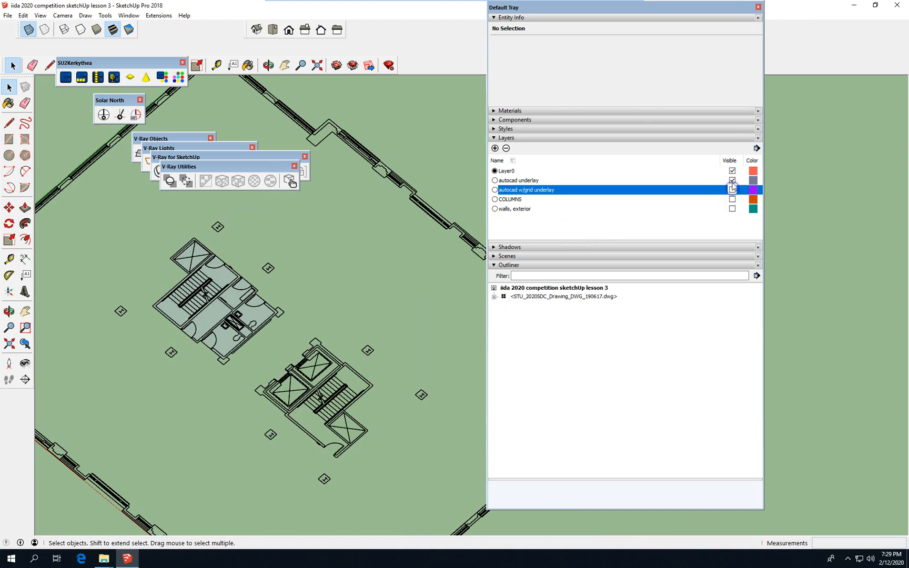
left_click(732, 180)
Move the V-Ray Utilities toolbar off the V-Ray for SketchUp toolbar and offset the traced core face's outline inward by 6".
scroll(183, 244, "up", 4)
left_click(270, 351)
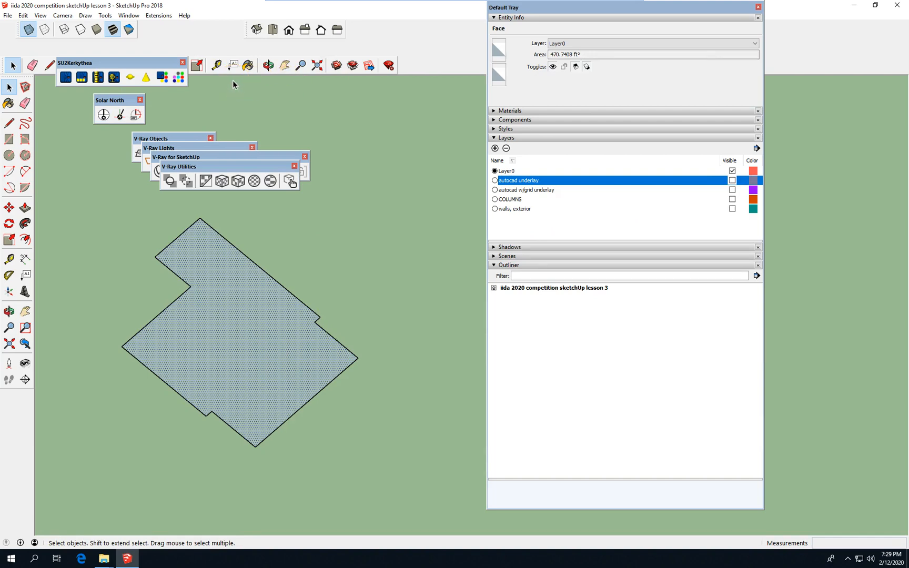
left_click_drag(235, 166, 368, 217)
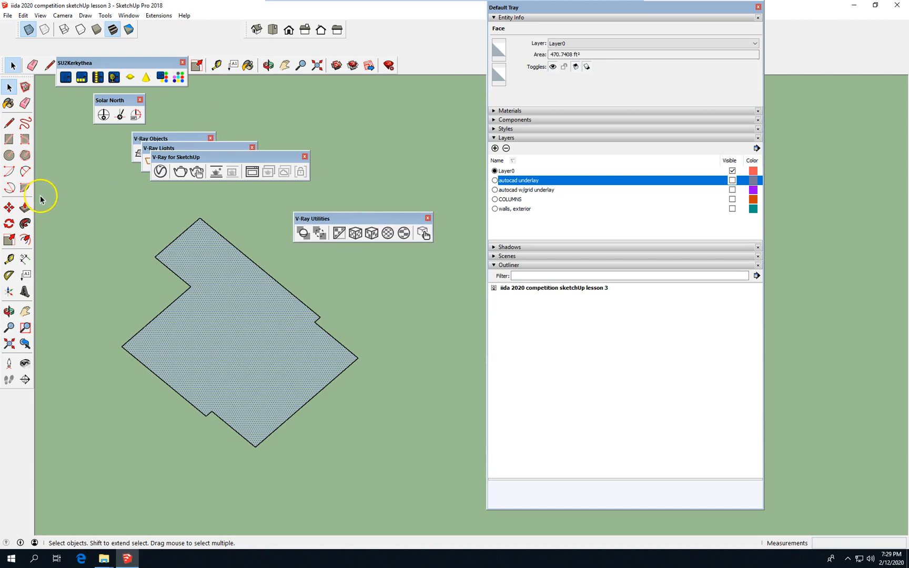
left_click(25, 240)
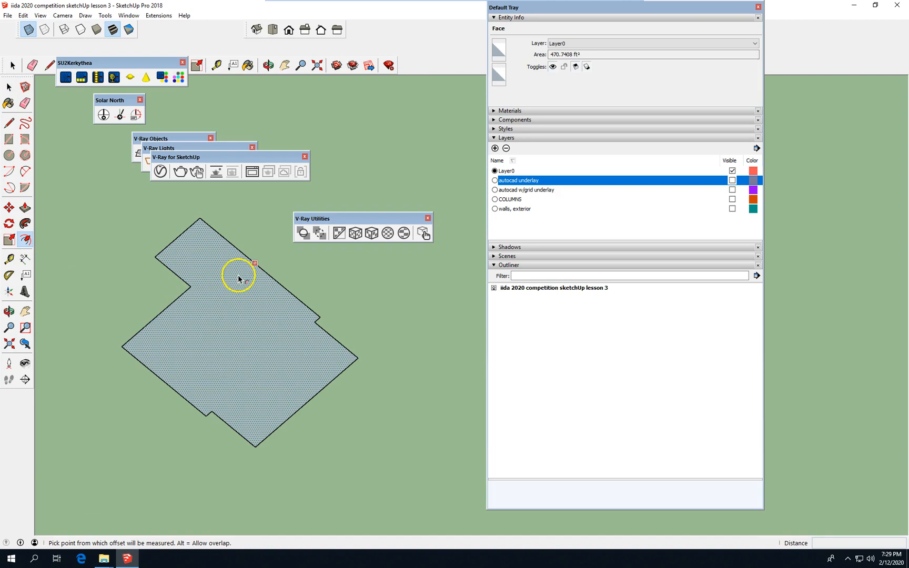
left_click(238, 276)
left_click(238, 277)
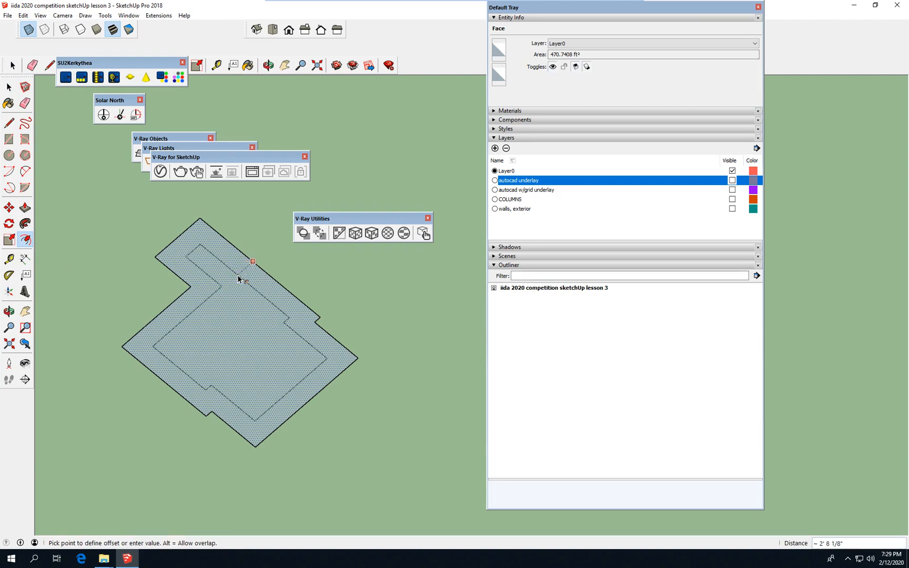
type("6")
key("Return")
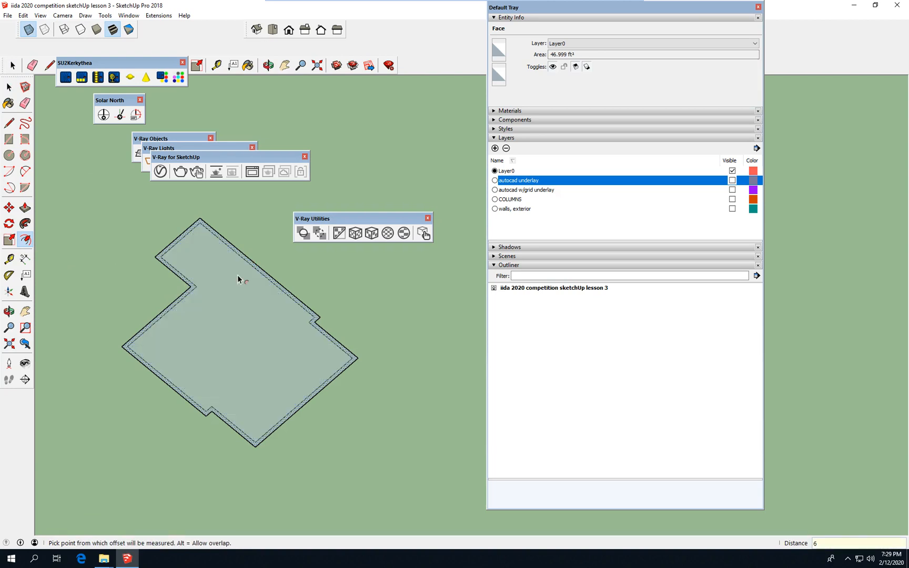
Delete the inner face of the core outline, keeping only the thin wall band.
left_click(8, 90)
left_click(234, 328)
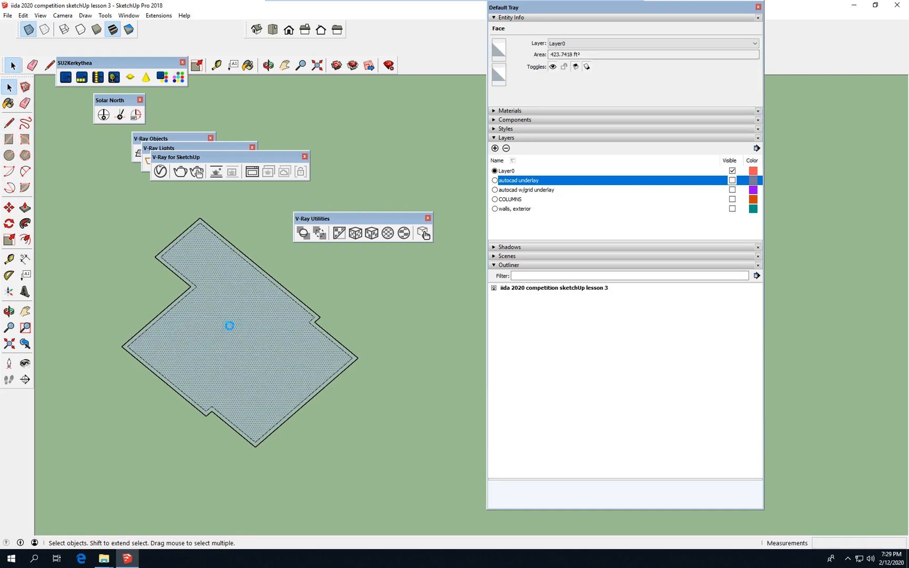
key("Delete")
scroll(182, 293, "up", 1)
scroll(208, 294, "down", 1)
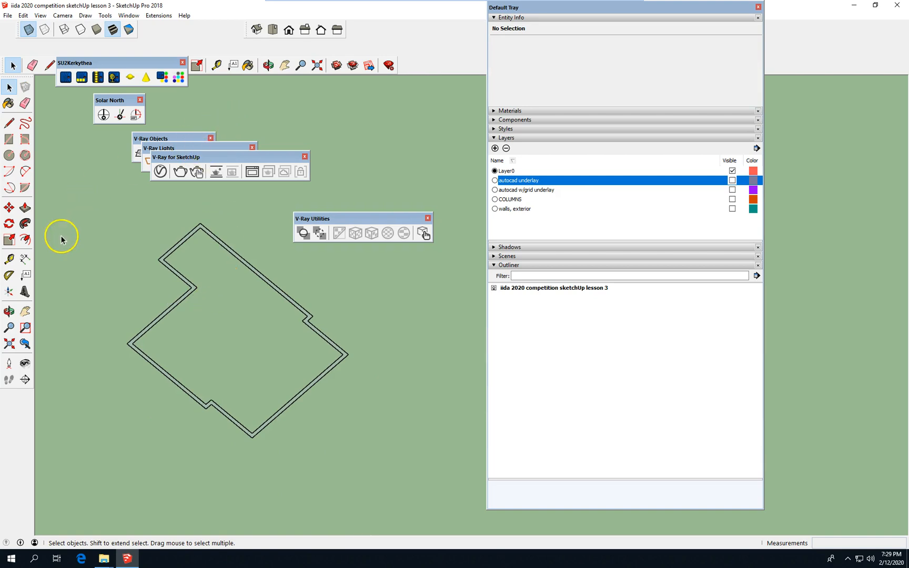
scroll(194, 294, "up", 1)
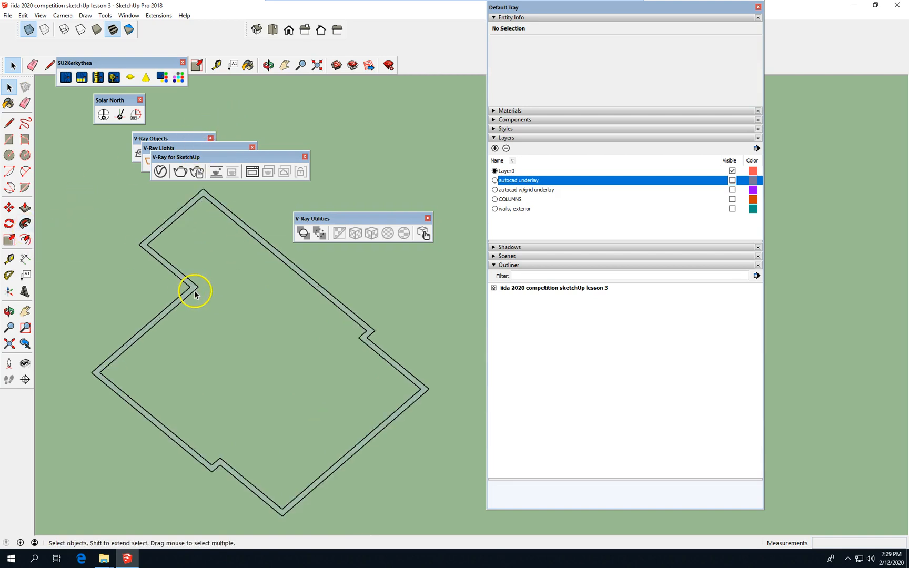
Try to extrude the core's wall band upward freehand with Push/Pull.
left_click(194, 290)
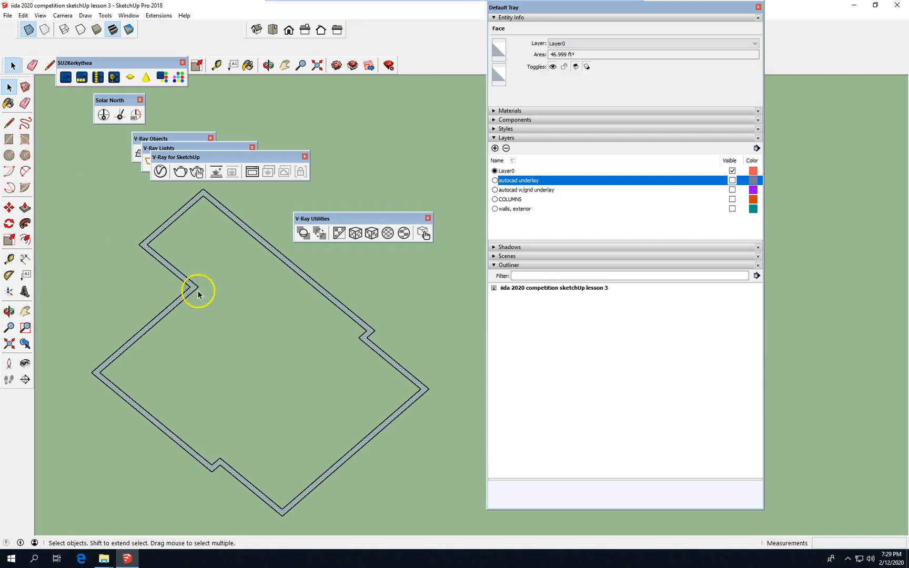
scroll(235, 392, "down", 1)
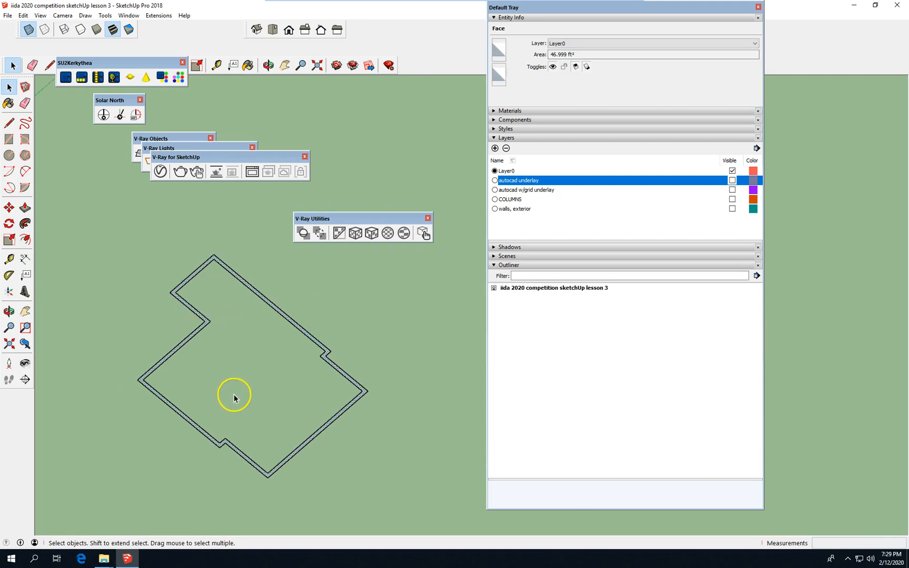
left_click(25, 208)
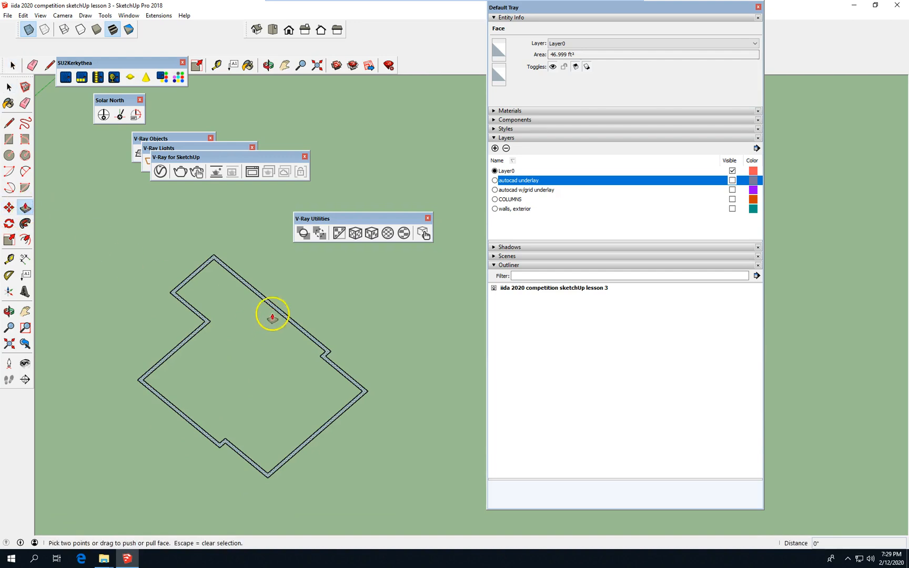
left_click_drag(273, 311, 266, 213)
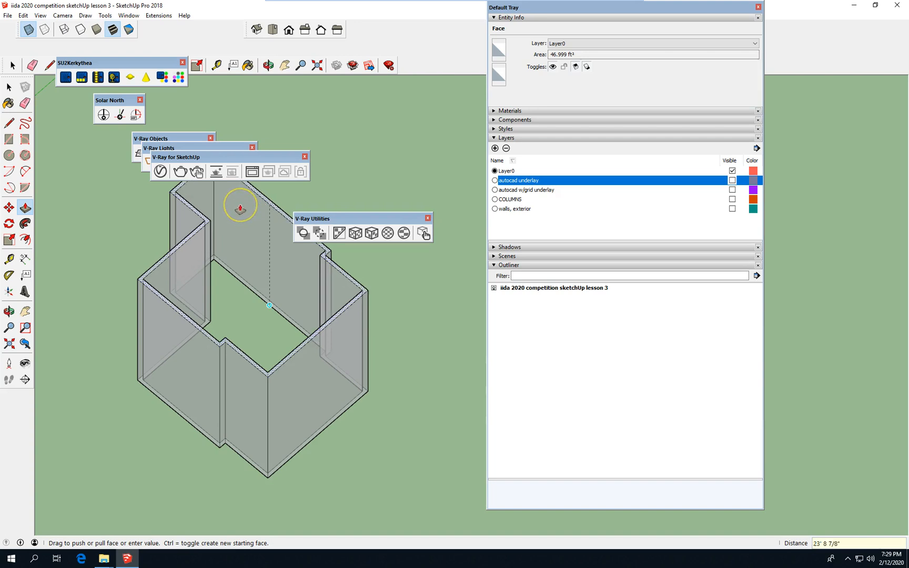
scroll(269, 305, "up", 1)
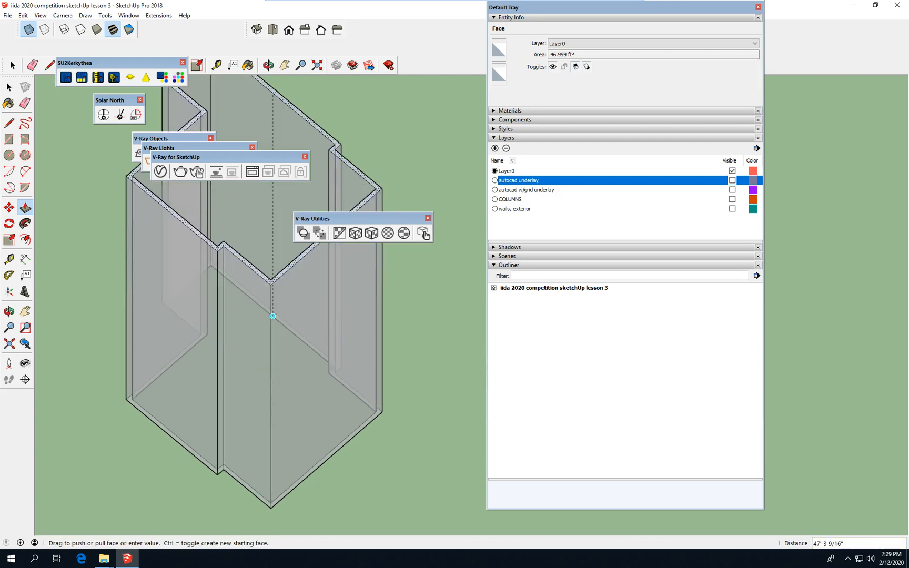
left_click(9, 87)
scroll(202, 327, "down", 3)
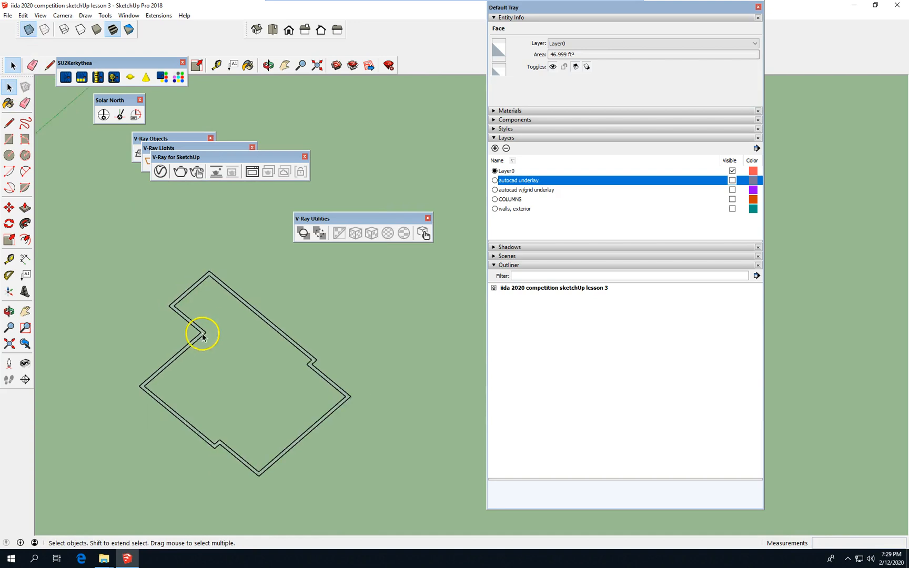
scroll(191, 349, "up", 2)
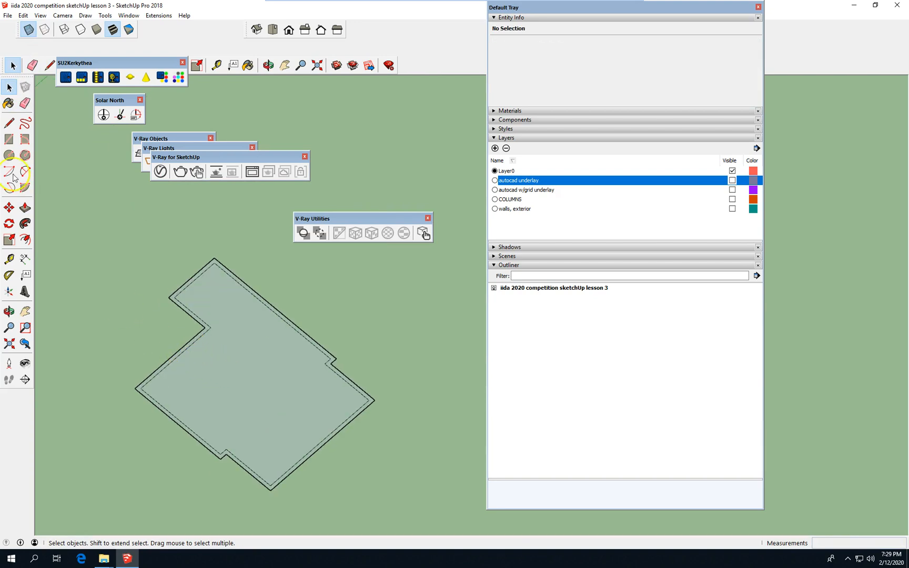
Remove the core's inner face and extrude the remaining wall band up 14' with Push/Pull.
left_click(233, 347)
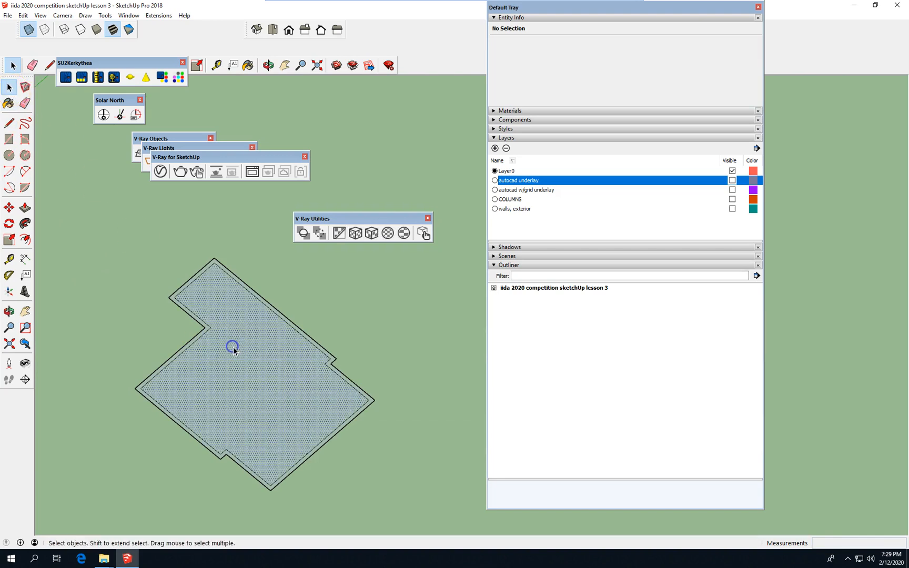
key("Delete")
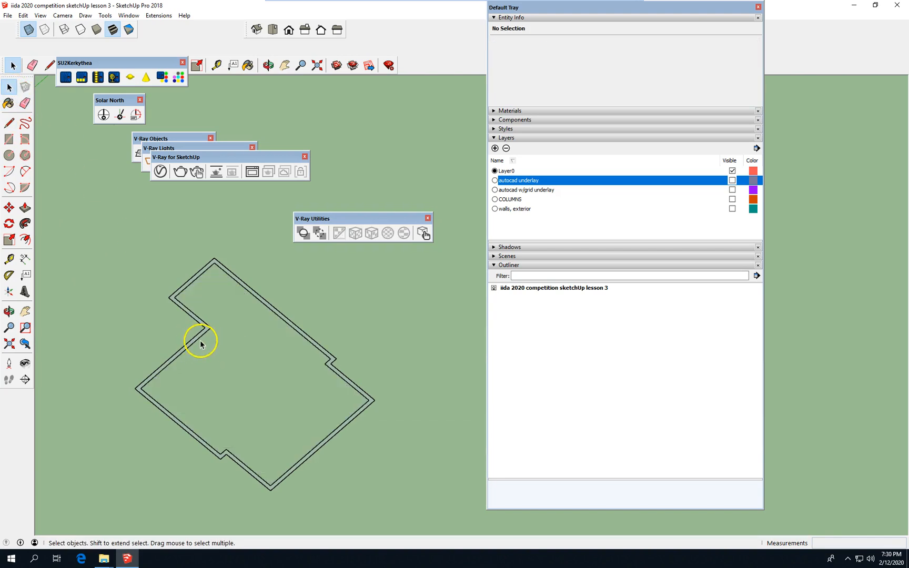
scroll(199, 341, "up", 1)
scroll(199, 340, "up", 1)
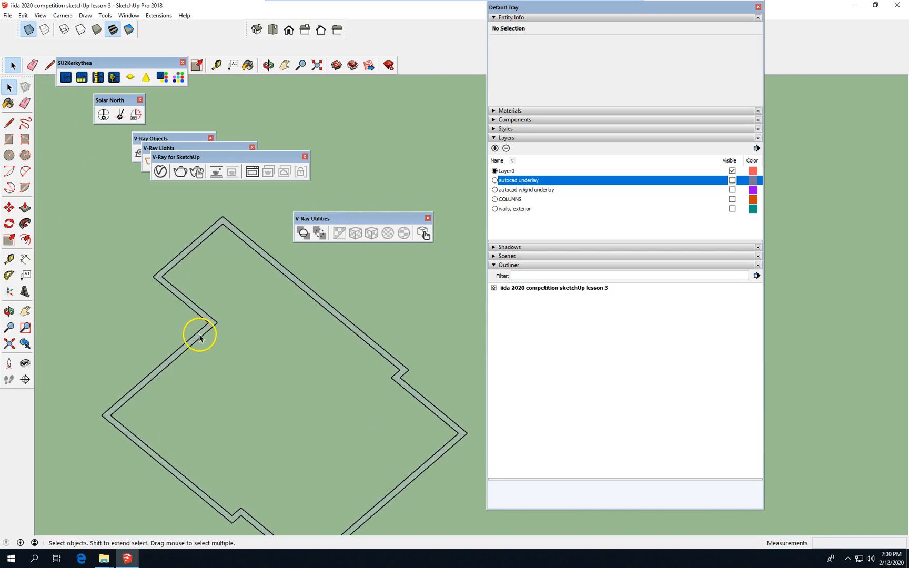
left_click(200, 337)
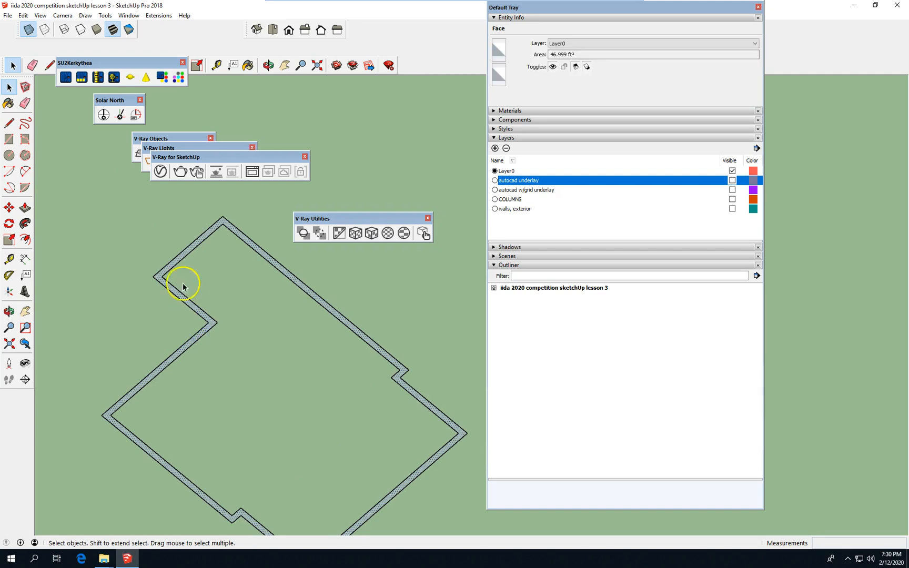
left_click(25, 207)
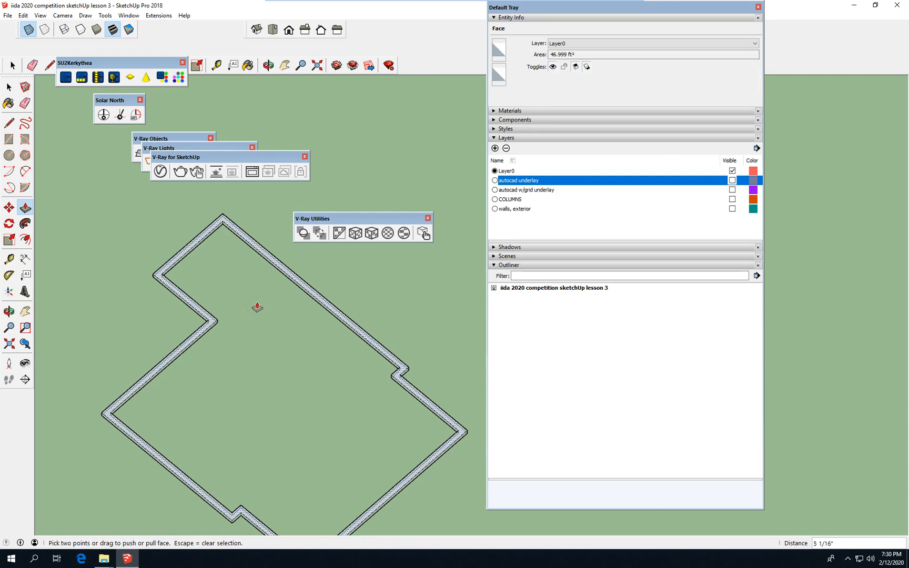
key("Escape")
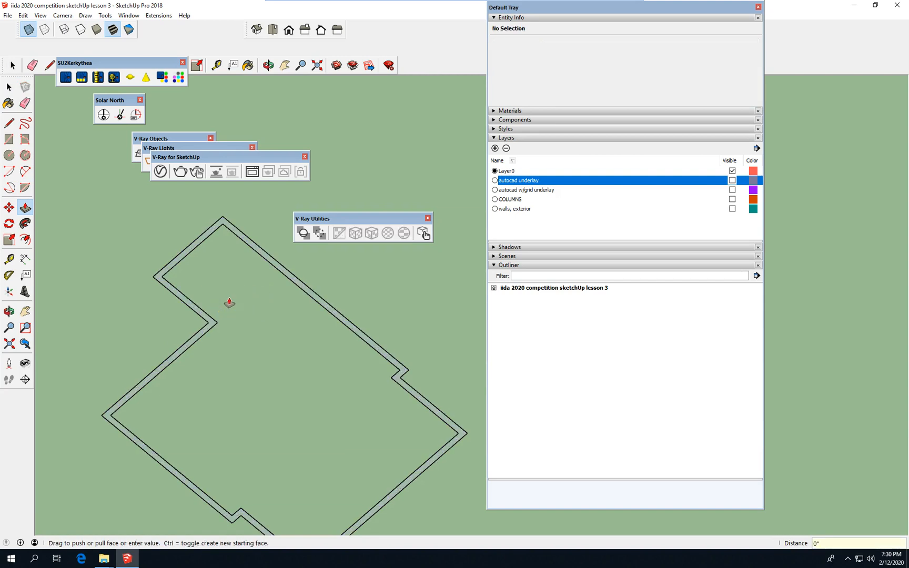
left_click(210, 322)
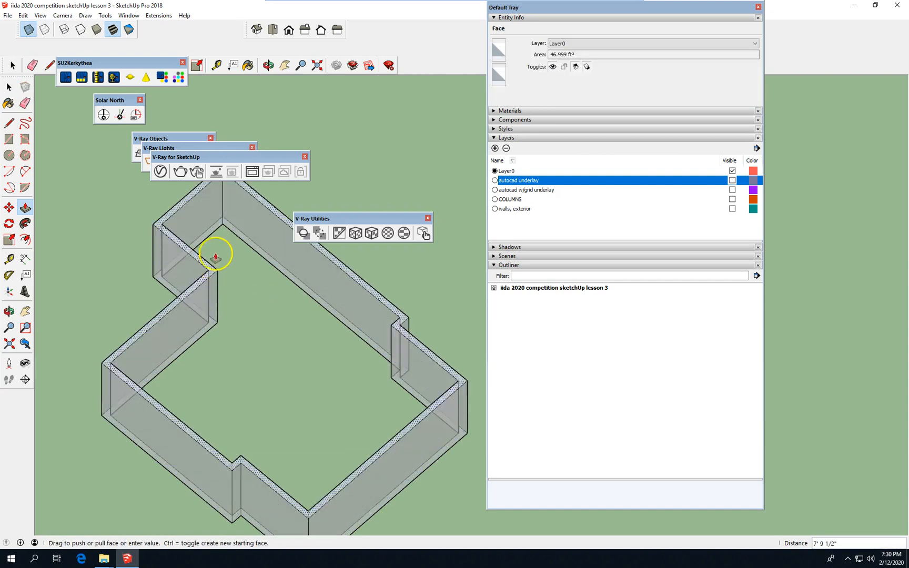
type("14")
key("Return")
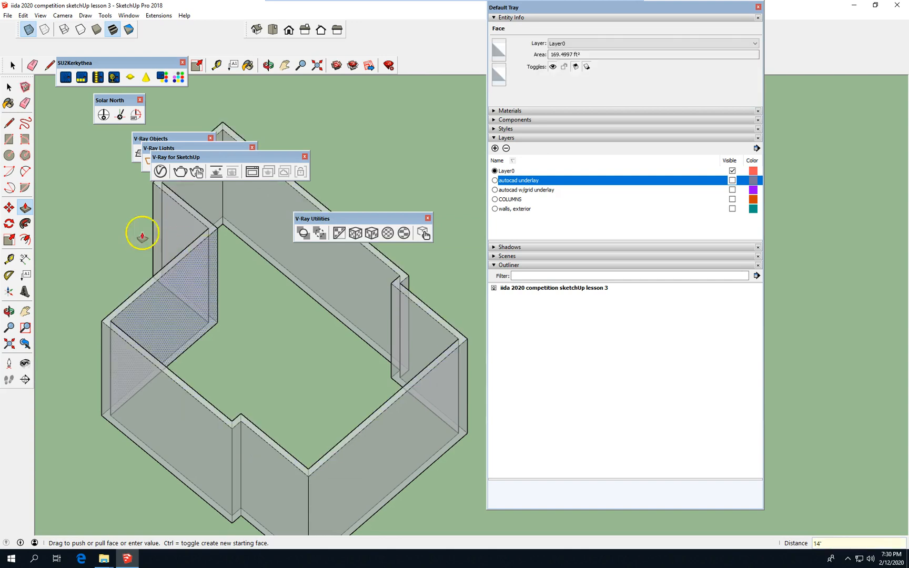
left_click(9, 87)
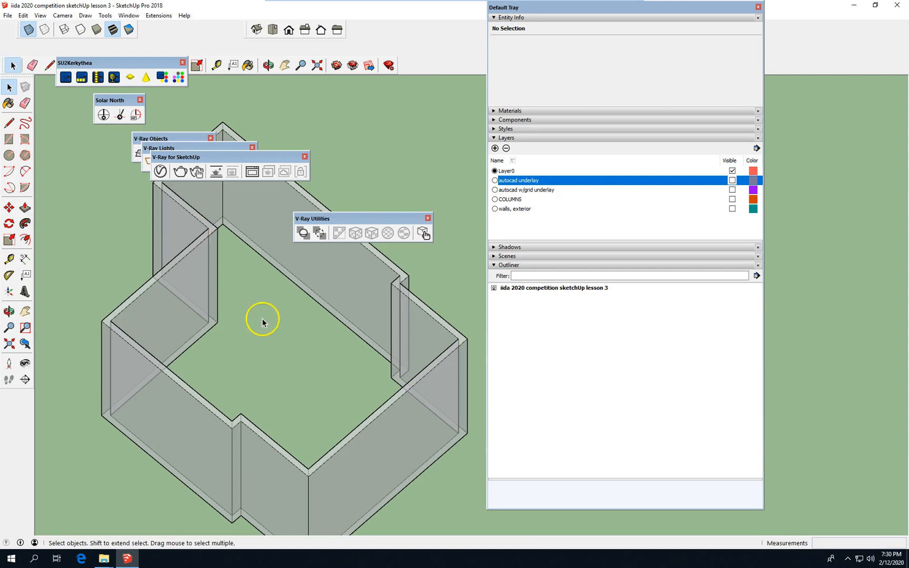
Select all connected faces and edges of the extruded core walls and make them a group.
scroll(262, 322, "down", 5)
triple_click(295, 380)
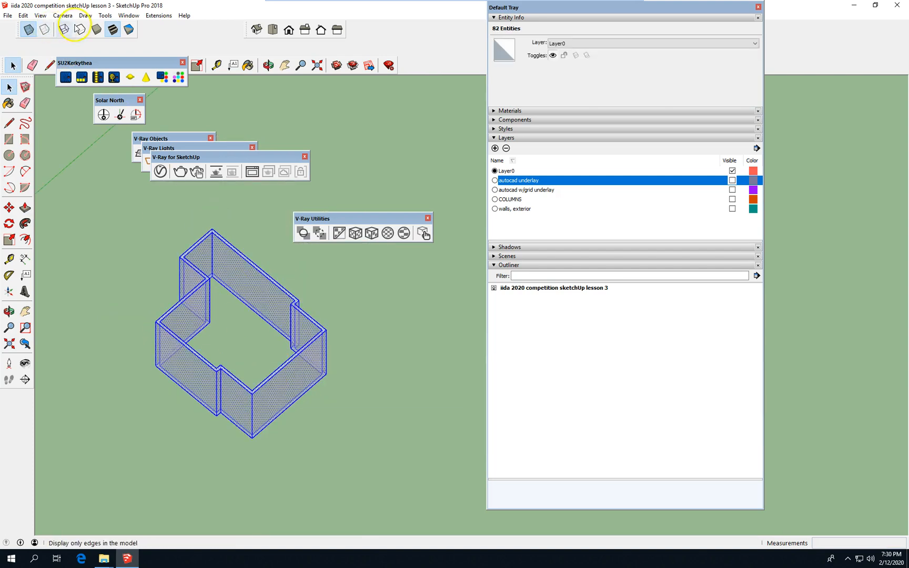
left_click(23, 16)
mouse_move(94, 173)
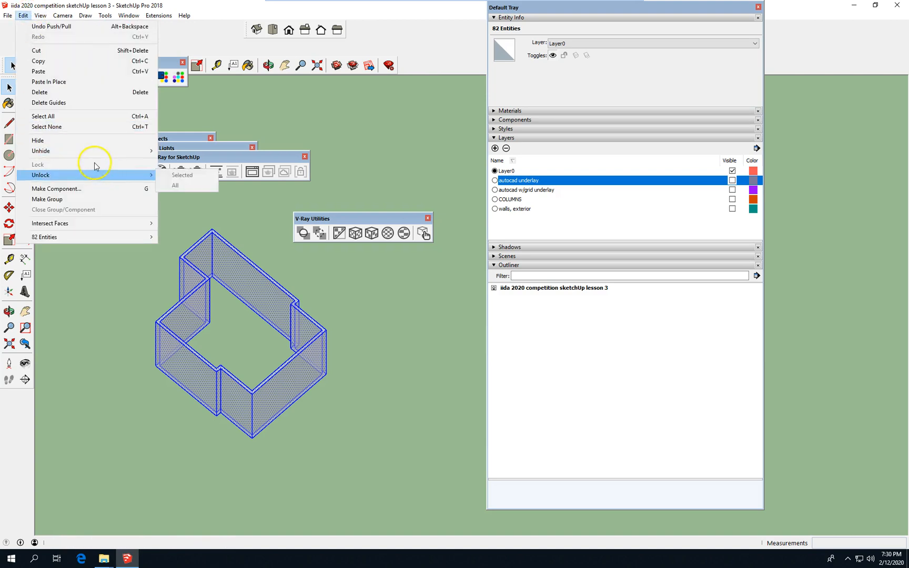
left_click(63, 199)
left_click(320, 422)
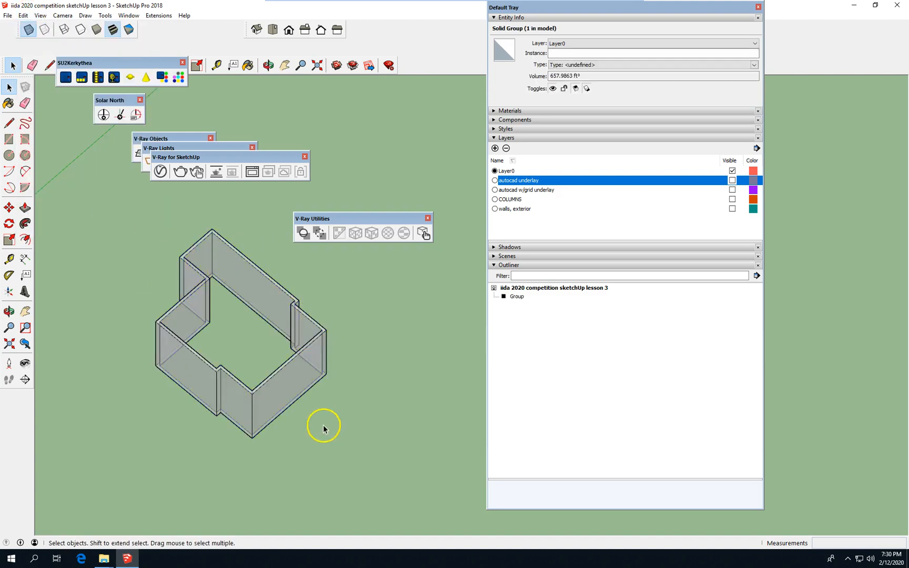
Show the autocad underlay and autocad w/grid underlay layers, with the second stair and elevator core in view.
scroll(305, 420, "down", 2)
left_click(732, 179)
left_click(731, 189)
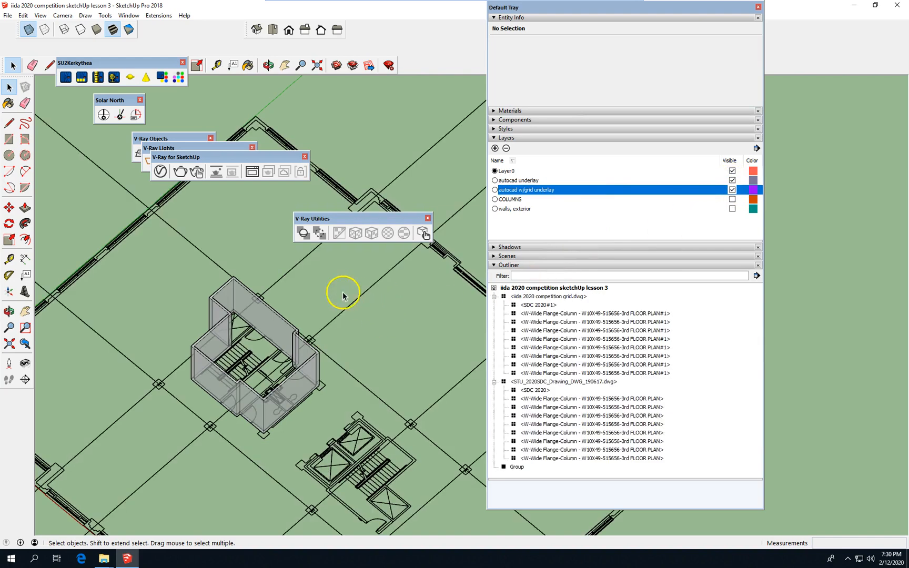
scroll(239, 377, "down", 3)
scroll(304, 357, "up", 2)
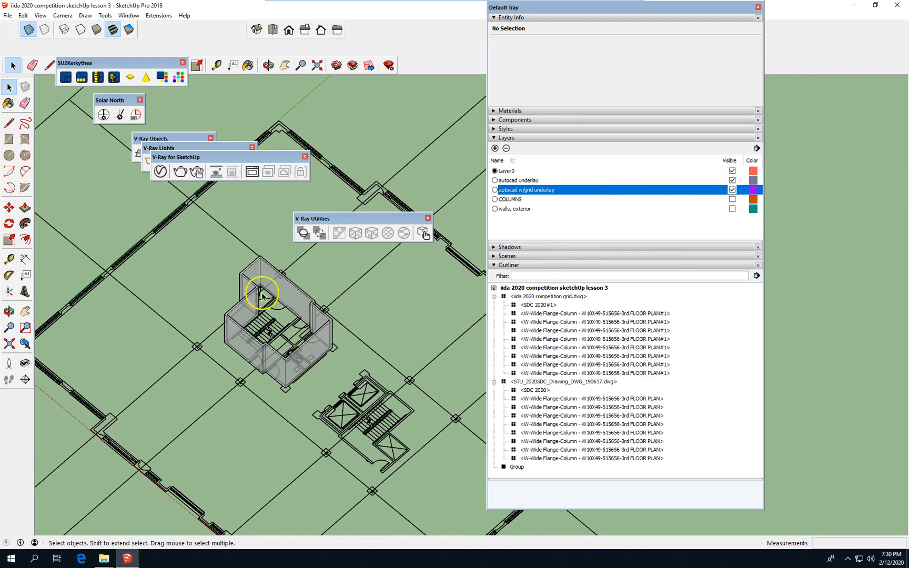
scroll(329, 385, "up", 3)
scroll(194, 294, "down", 3)
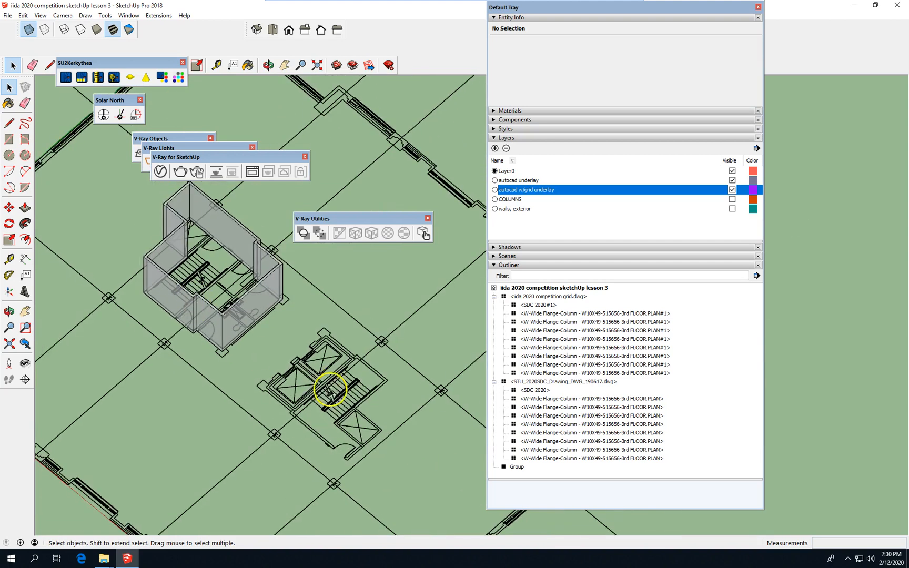
scroll(332, 450, "up", 3)
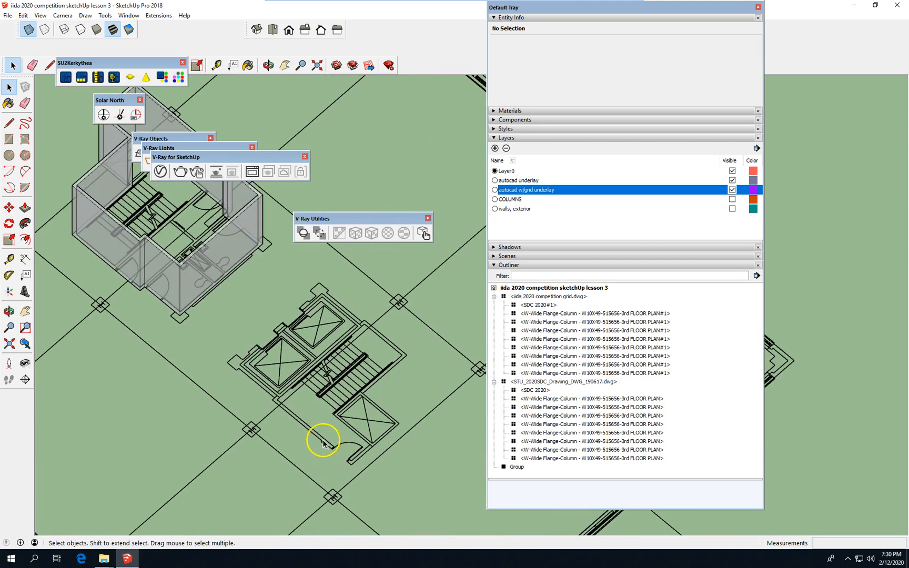
left_click(324, 371)
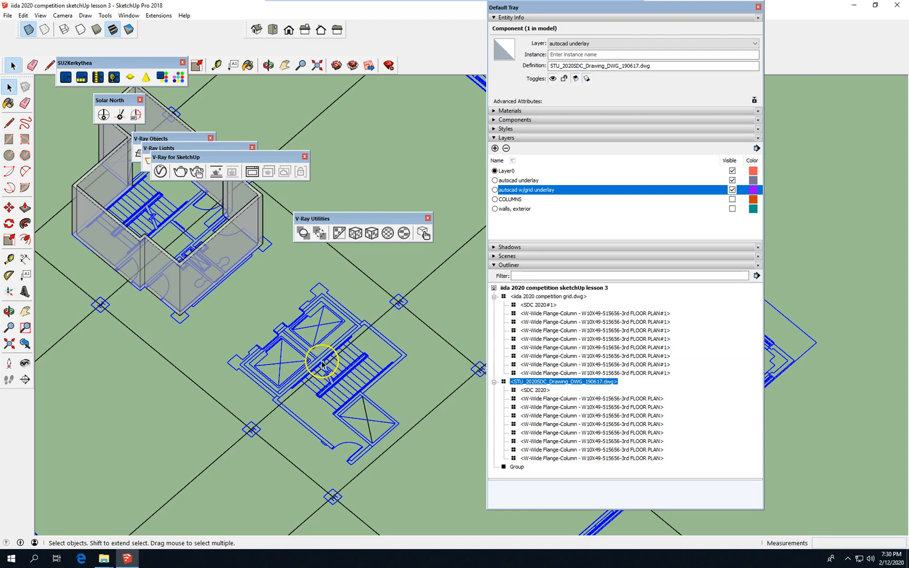
scroll(331, 290, "up", 2)
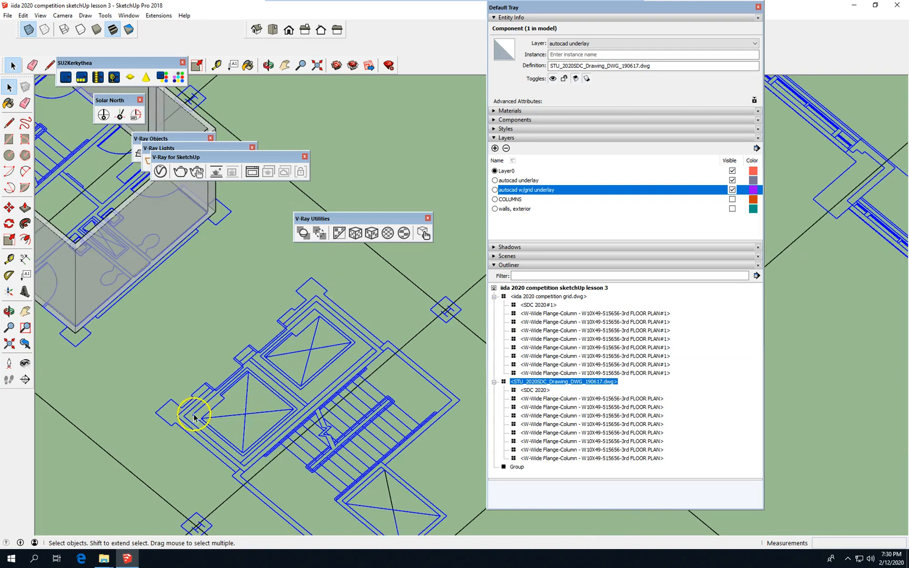
scroll(194, 415, "down", 4)
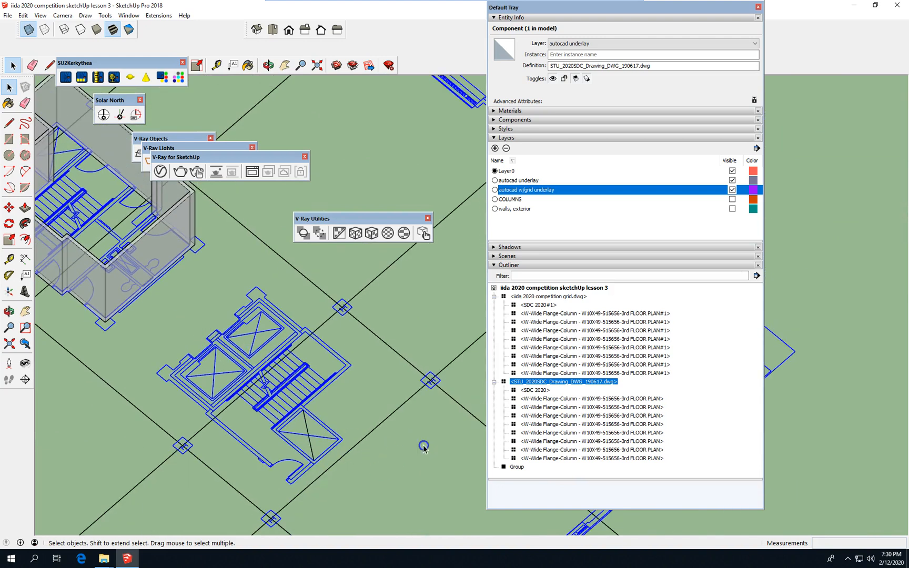
left_click(423, 447)
Trace the second core's outline with the Line tool from the small shaft's outer corner around the door-end corner to the wall jog.
left_click(8, 122)
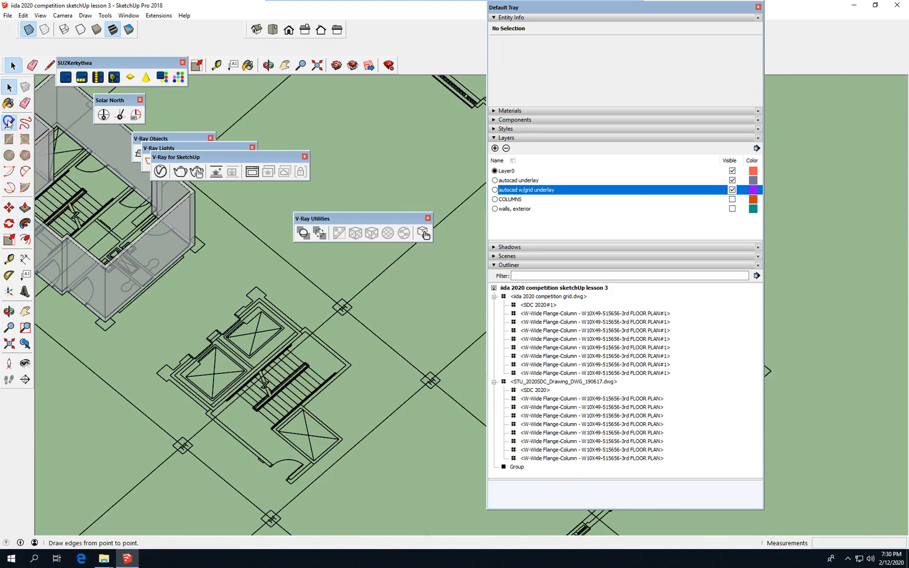
scroll(344, 433, "up", 2)
left_click(337, 429)
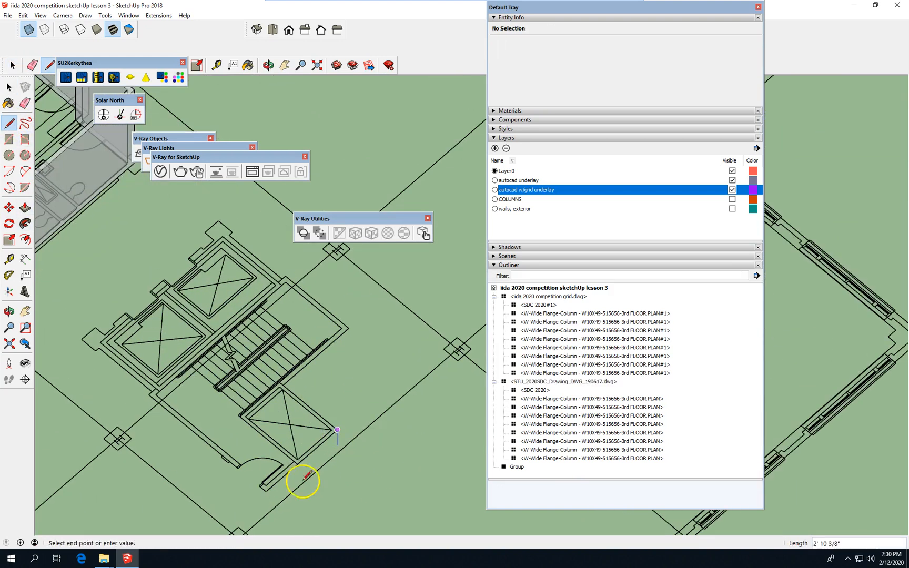
scroll(266, 492, "up", 3)
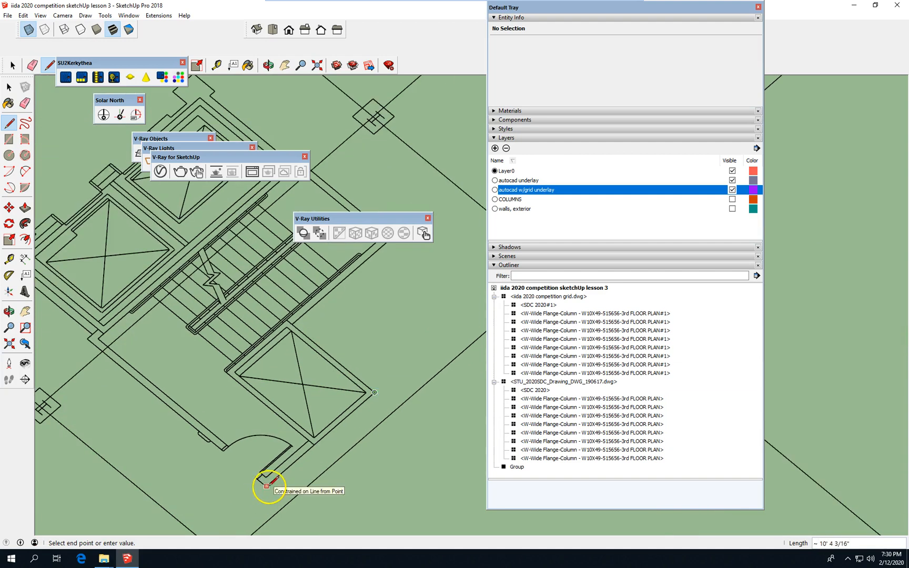
scroll(118, 334, "down", 3)
scroll(162, 375, "up", 3)
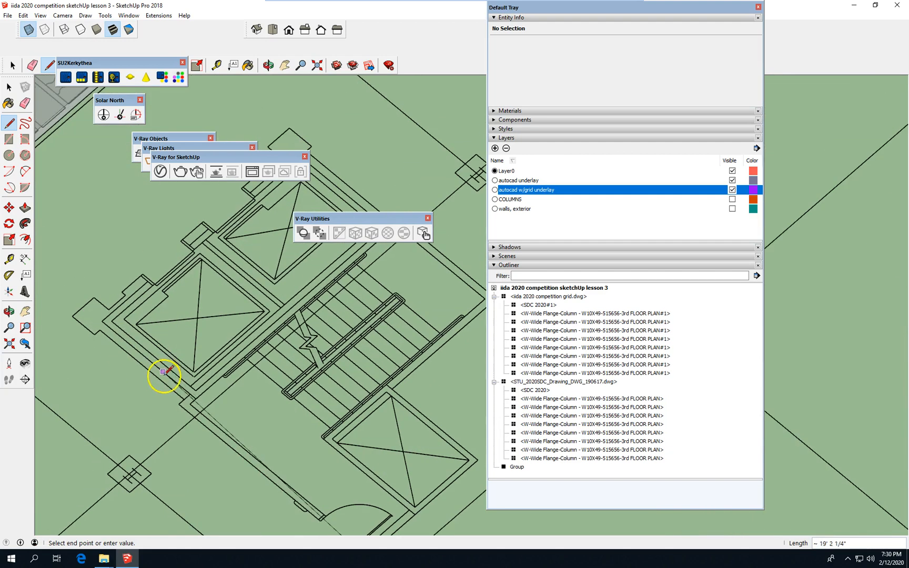
left_click(179, 404)
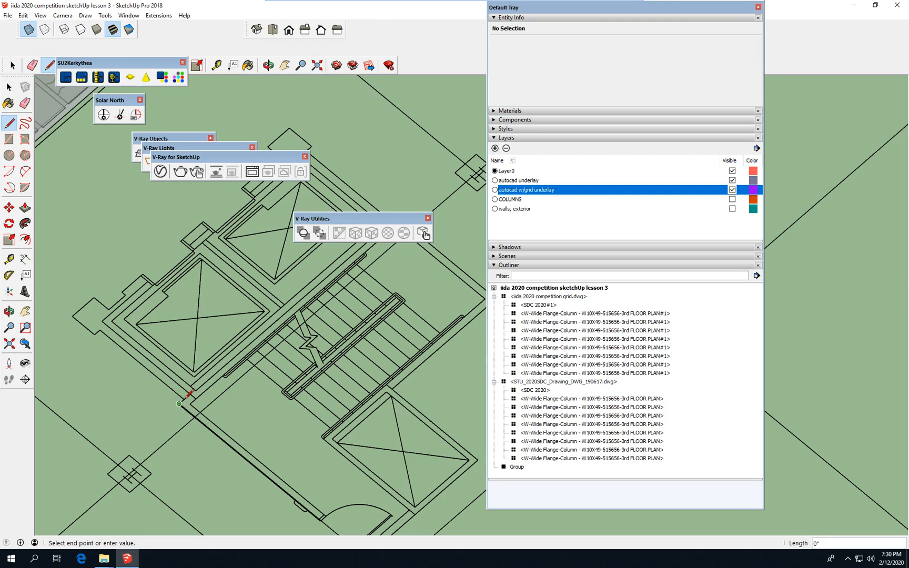
Continue the outline through the wall jog, along the elevator shaft's side and across both shafts' outer wall to the far corner.
scroll(181, 400, "up", 2)
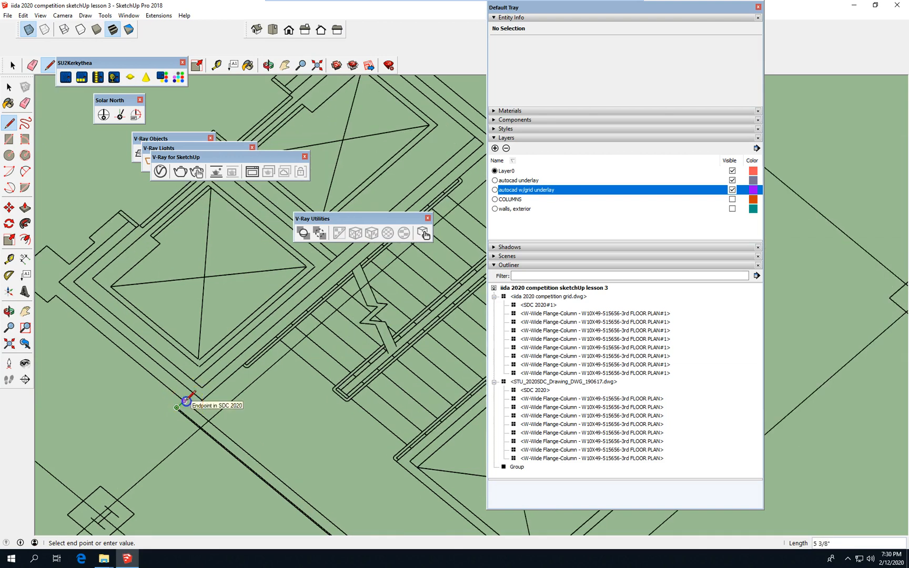
scroll(274, 418, "down", 2)
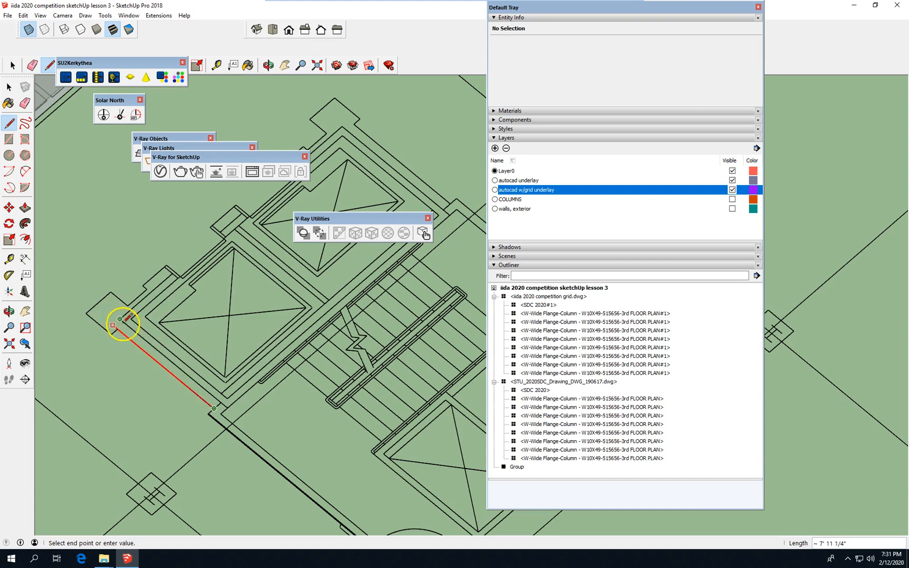
scroll(120, 319, "up", 2)
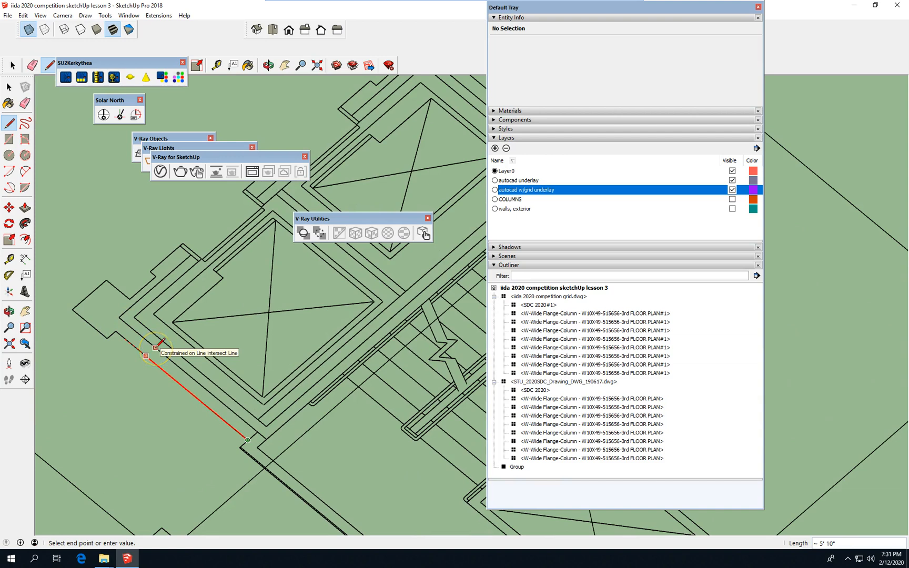
scroll(156, 347, "down", 2)
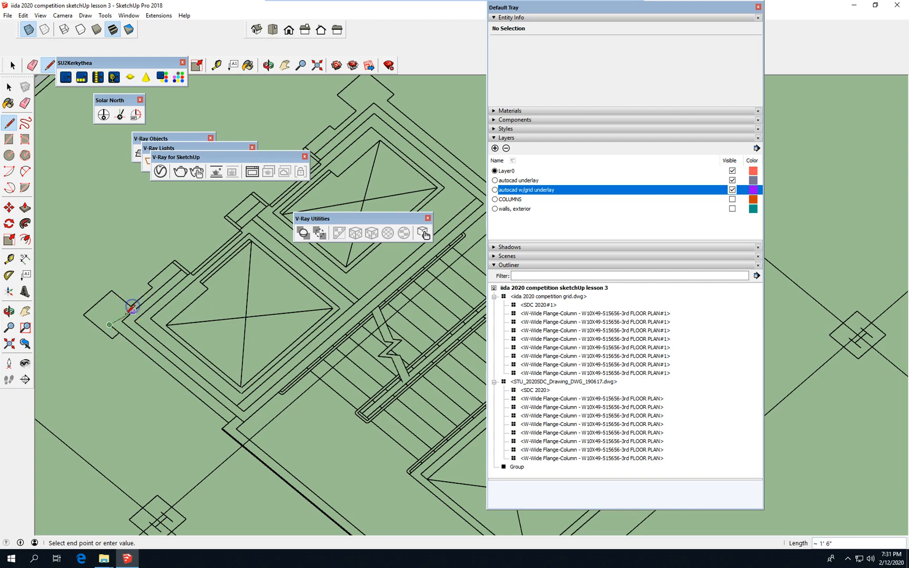
scroll(138, 295, "down", 1)
scroll(126, 323, "down", 4)
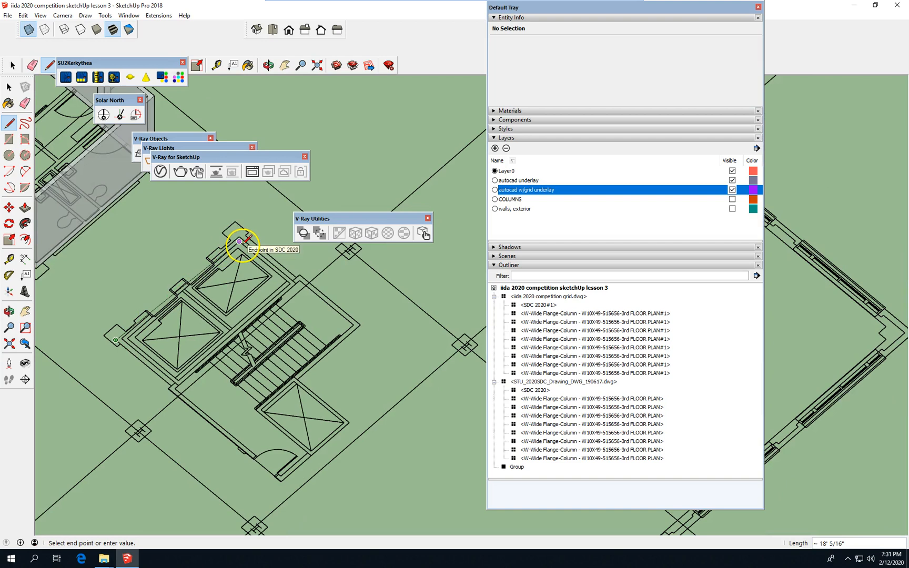
scroll(219, 248, "up", 2)
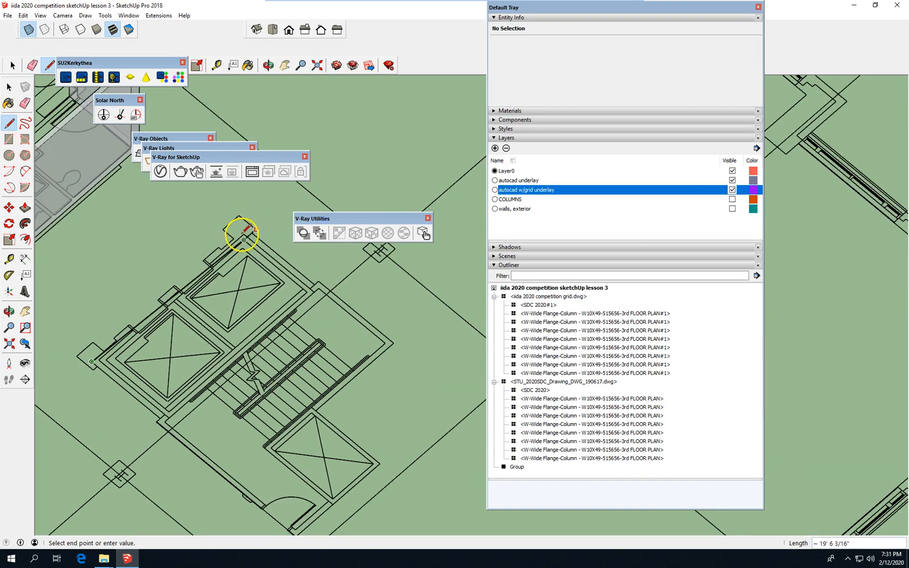
scroll(245, 232, "up", 2)
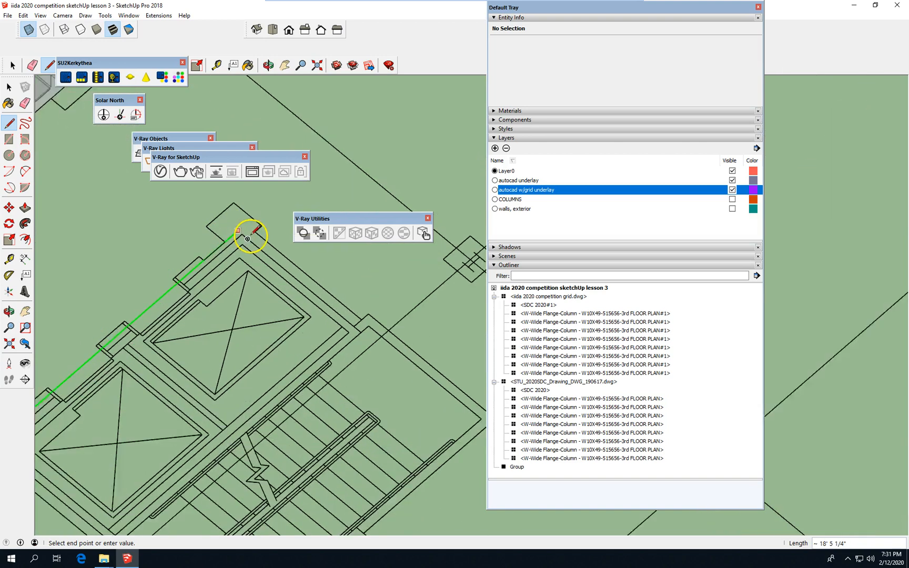
left_click(256, 229)
Trace the rest of the outline past the second jog and around the stair, closing it at the small shaft's outer corner.
scroll(258, 230, "down", 1)
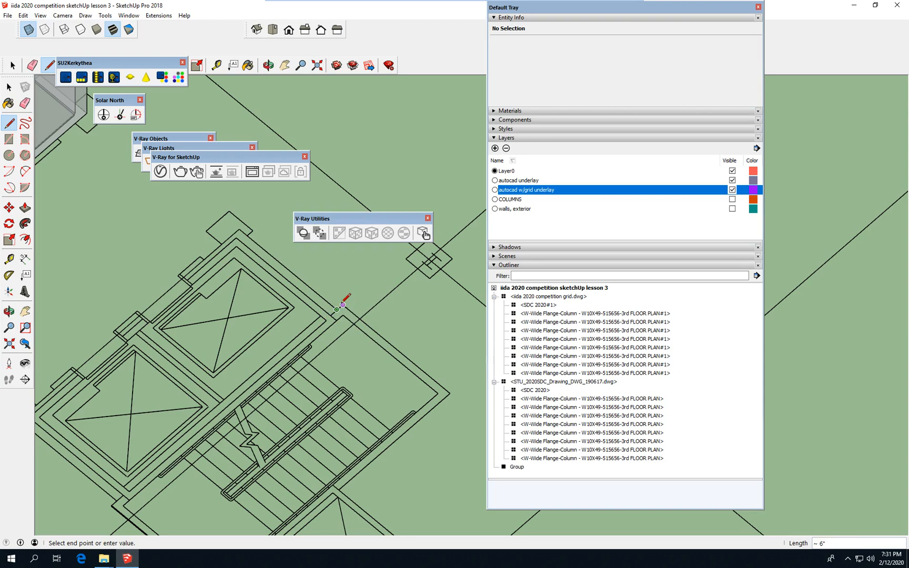
left_click(449, 393)
scroll(335, 361, "down", 3)
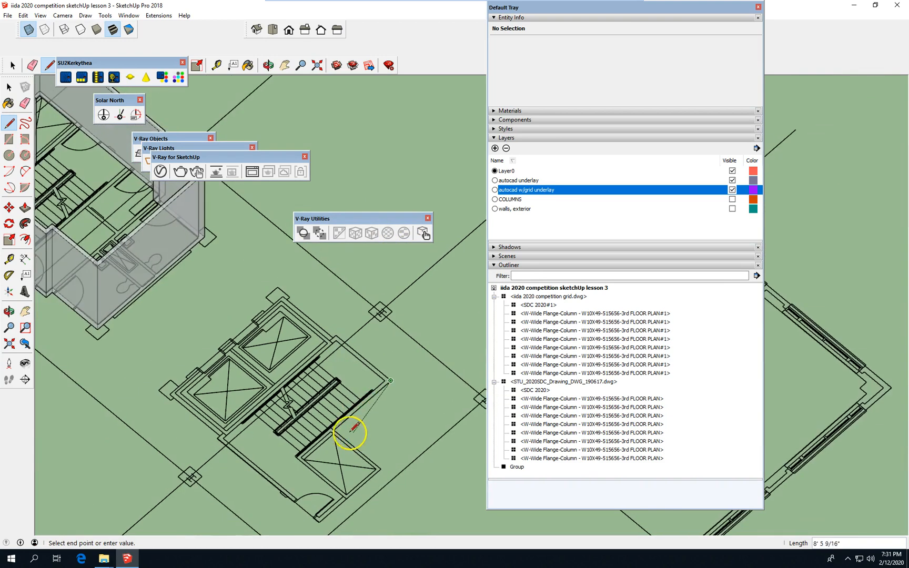
scroll(344, 430, "up", 1)
left_click(327, 429)
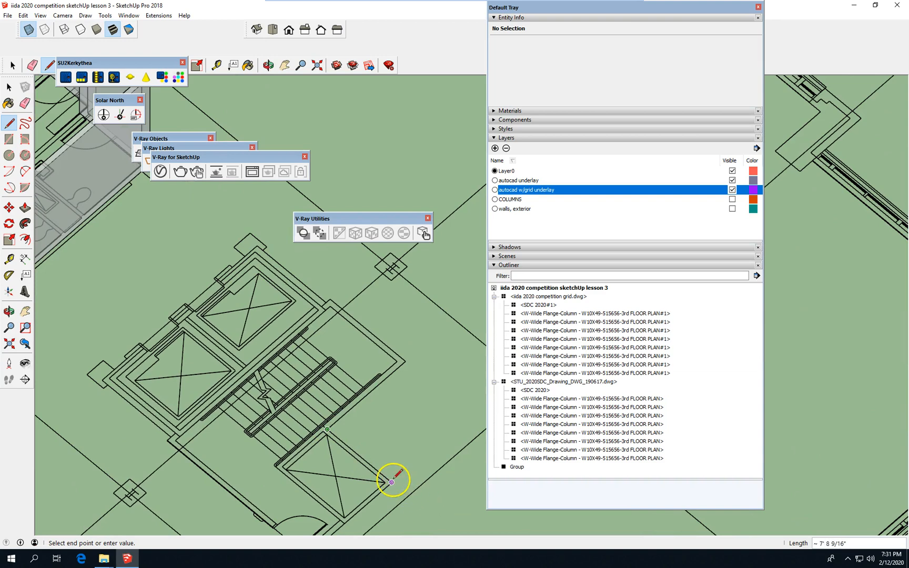
scroll(372, 328, "down", 2)
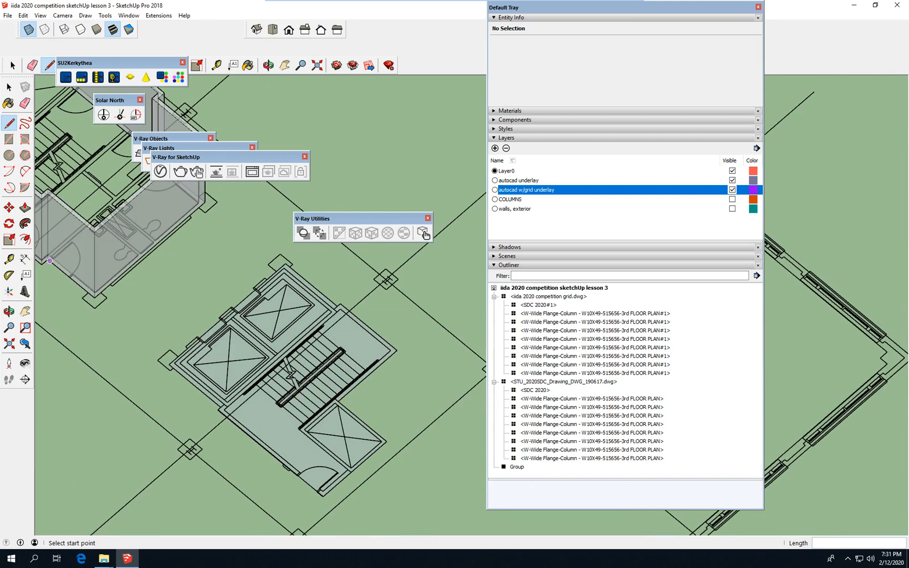
Check the traced face against the plan and hide the autocad w/grid underlay and autocad underlay layers.
left_click(9, 87)
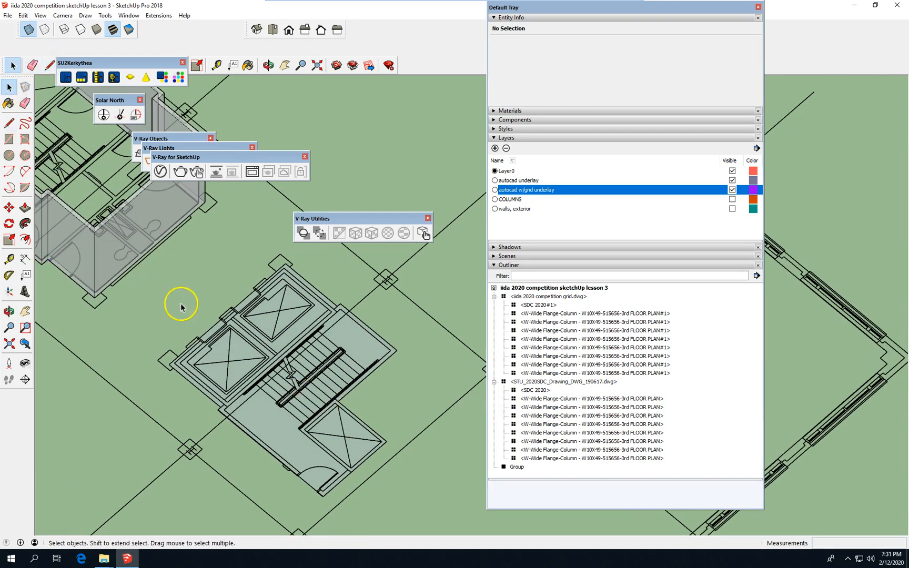
scroll(184, 300, "up", 2)
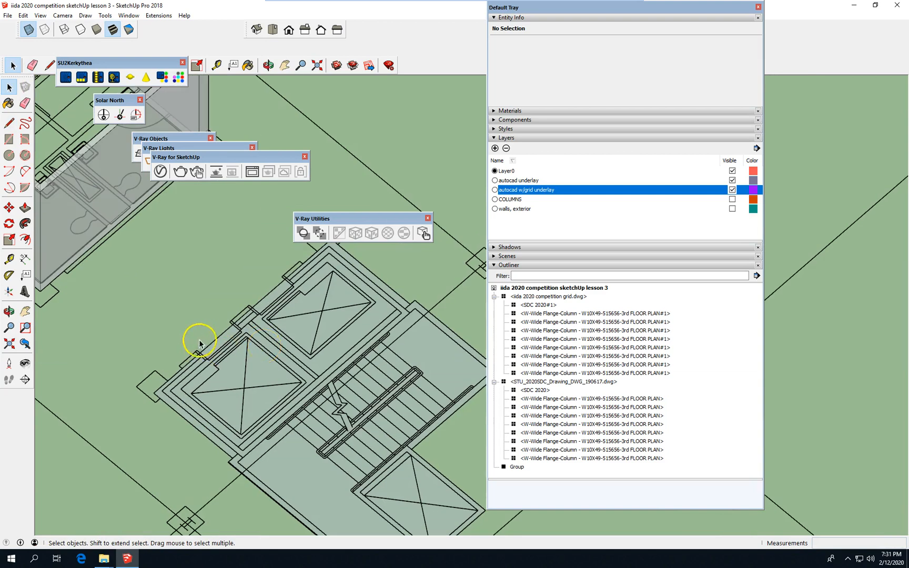
scroll(242, 315, "up", 2)
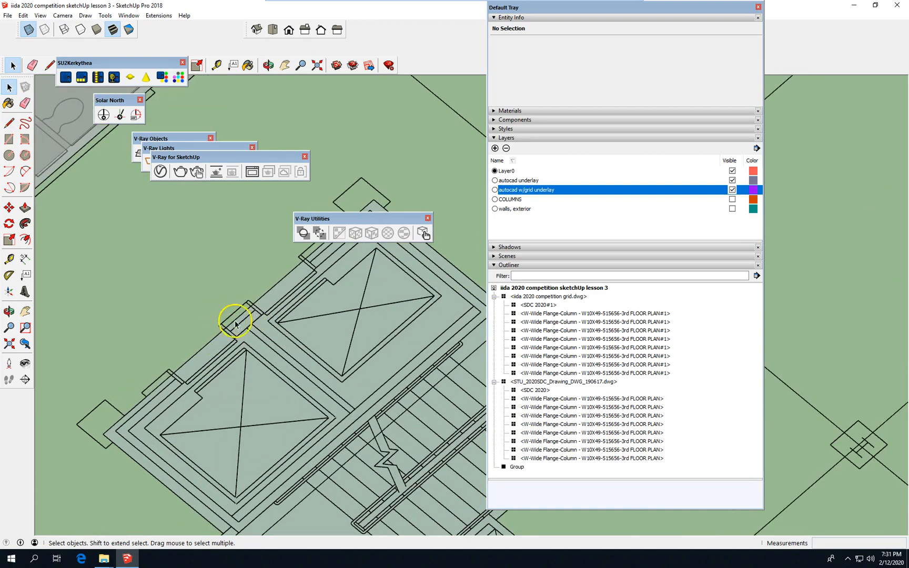
scroll(235, 320, "down", 2)
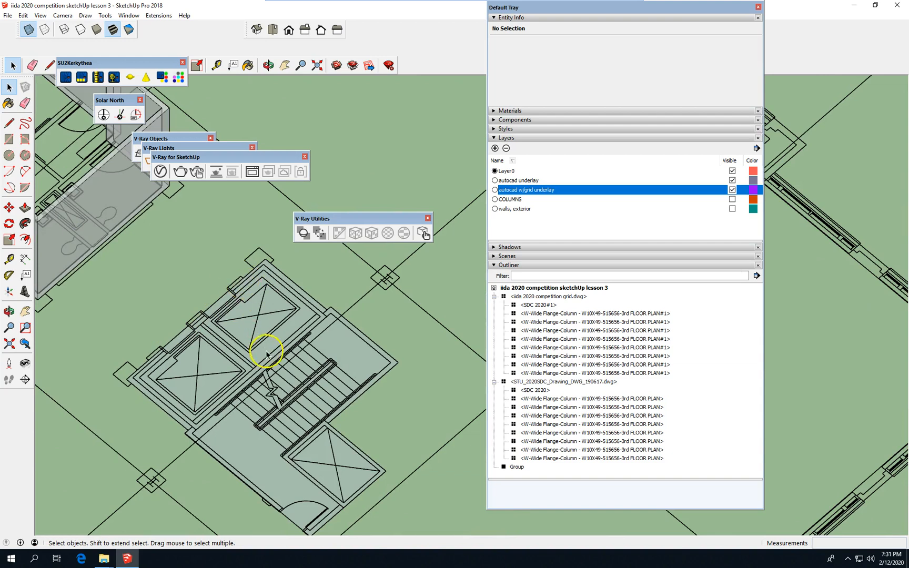
scroll(257, 345, "down", 1)
scroll(238, 347, "up", 1)
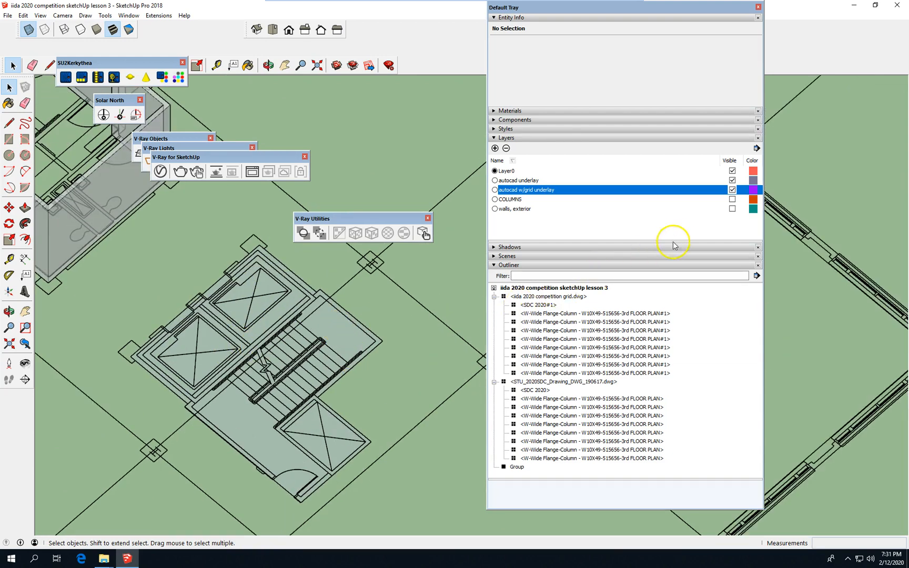
left_click(732, 189)
left_click(732, 180)
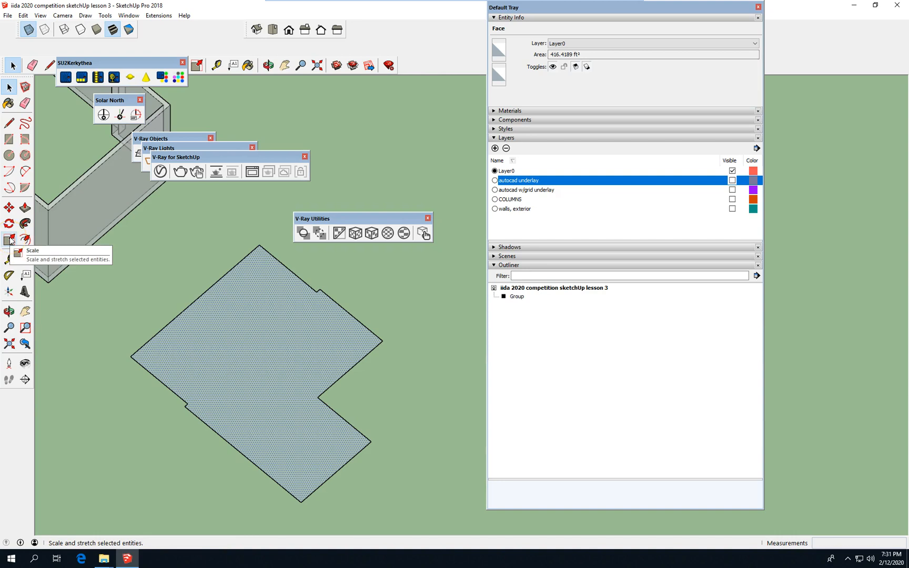
Offset the second core's face outline 6" inward to form the wall band.
left_click(25, 239)
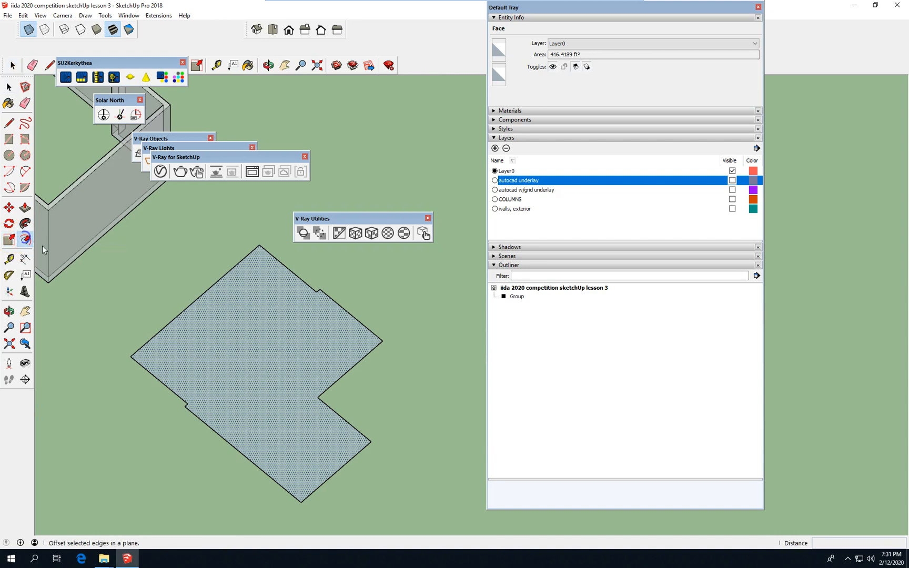
left_click(266, 305)
type("6")
key("Return")
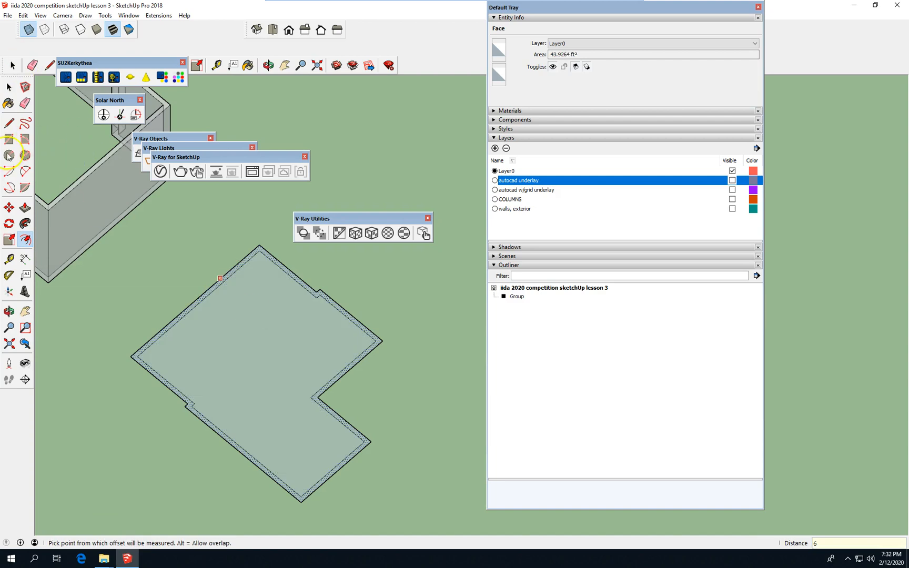
Delete the inner face of the second core, leaving only the wall band.
left_click(9, 87)
scroll(197, 278, "up", 2)
left_click(255, 309)
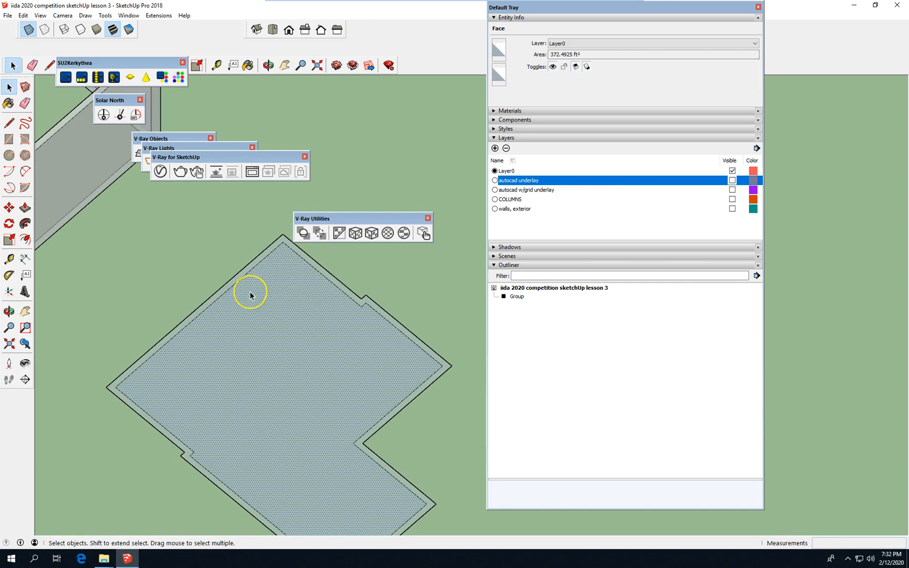
key("Delete")
scroll(213, 297, "down", 4)
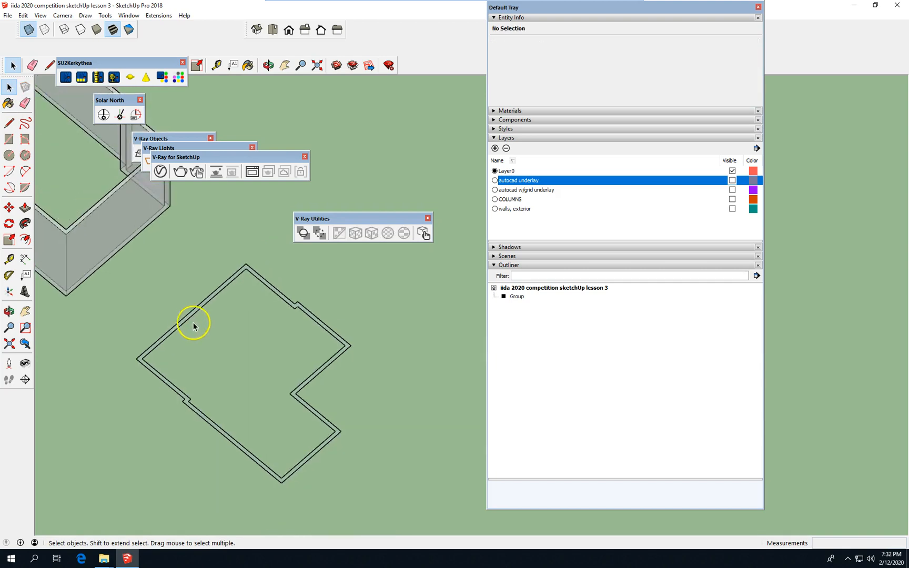
Extrude the second core's wall band upward to a height of 14'.
scroll(218, 304, "up", 3)
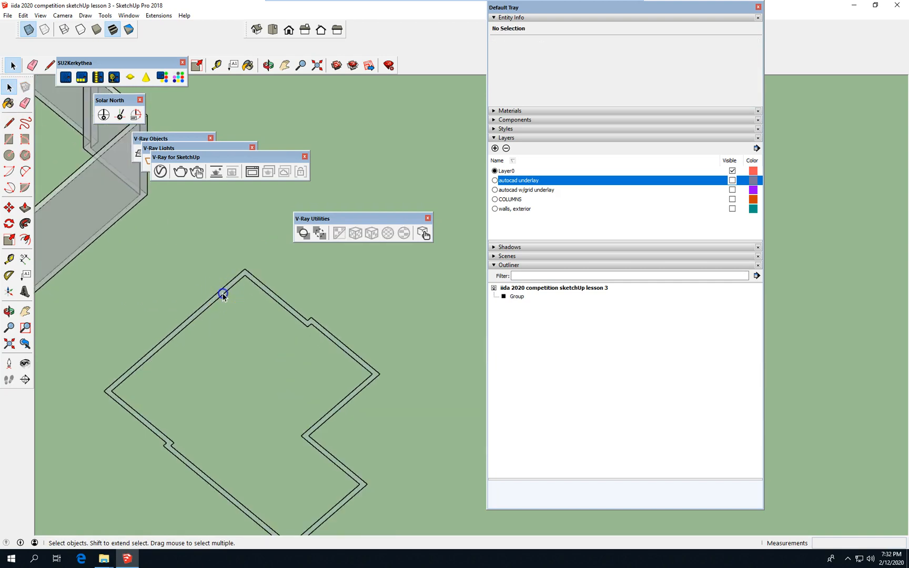
left_click(223, 292)
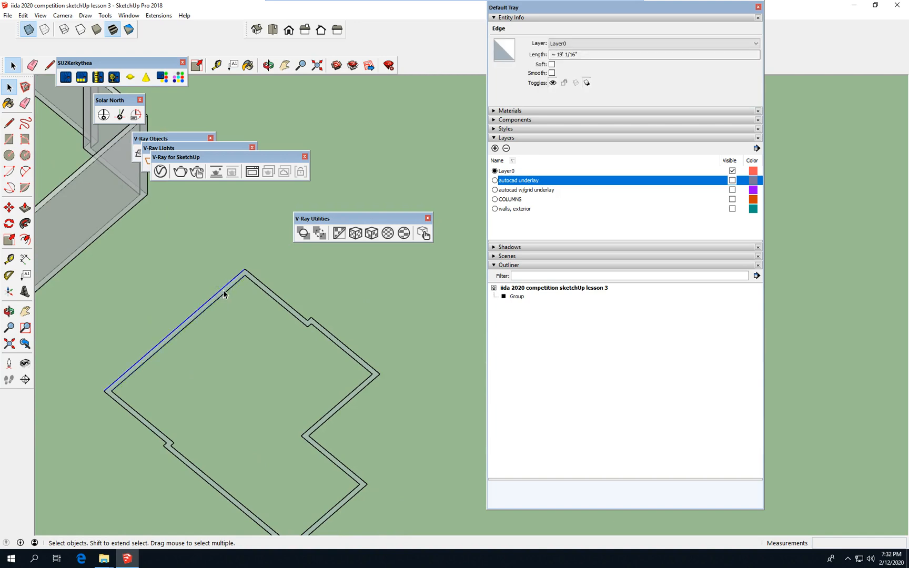
left_click(223, 291)
left_click(223, 291)
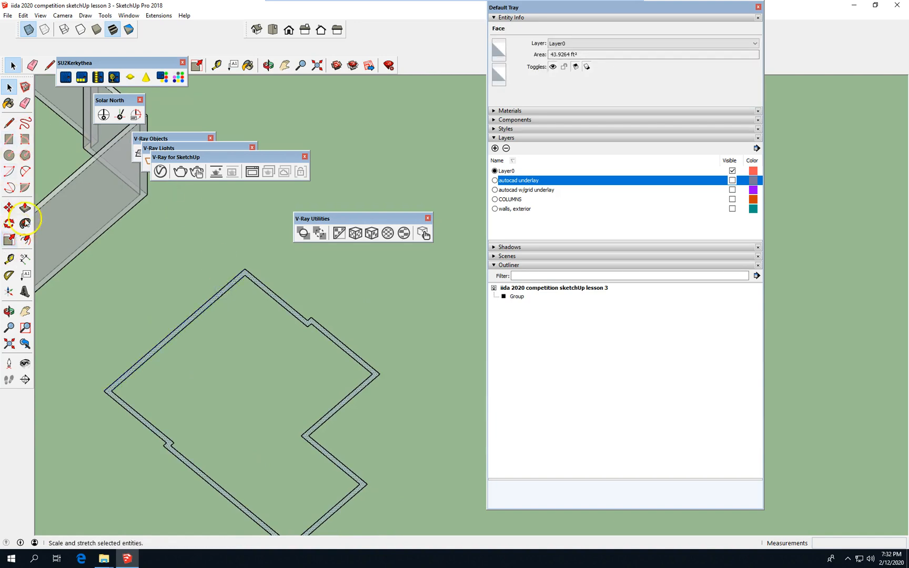
left_click(225, 291)
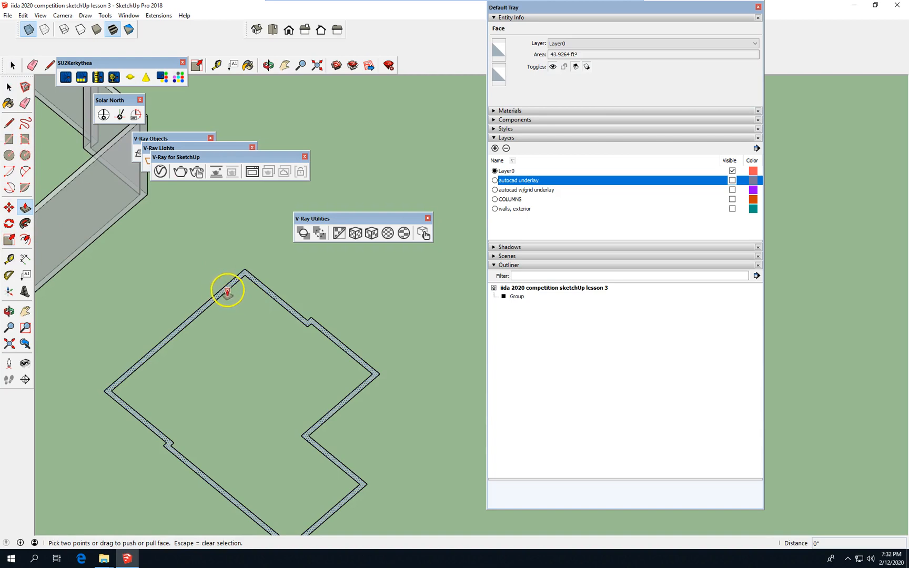
left_click_drag(227, 291, 226, 213)
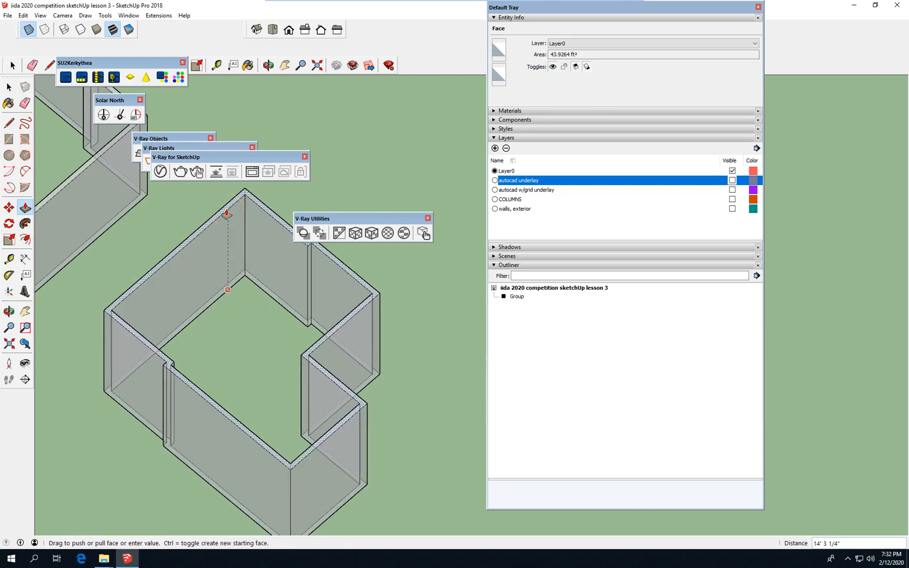
scroll(226, 213, "up", 2)
left_click_drag(190, 199, 65, 164)
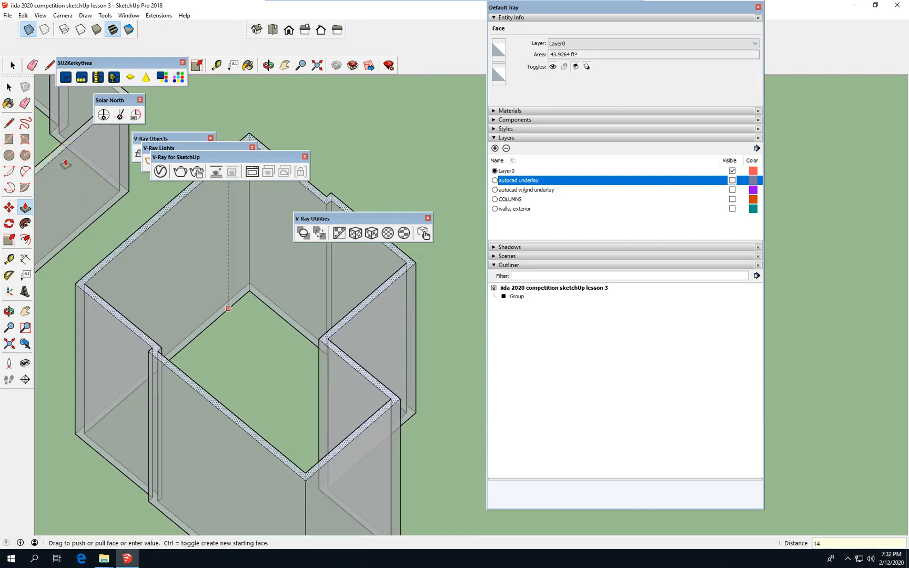
key("Return")
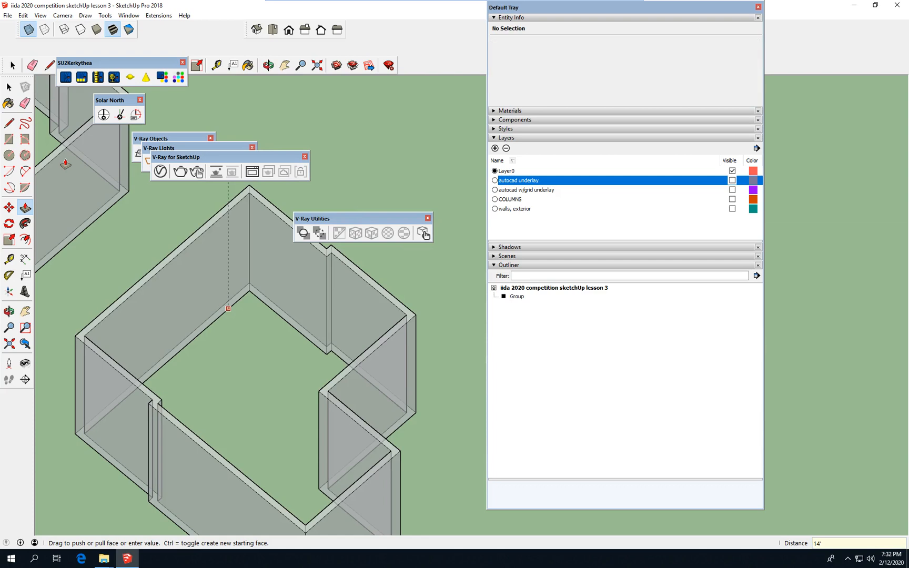
Select all of the second core's connected wall geometry and make it a group.
left_click(13, 65)
scroll(326, 323, "down", 3)
scroll(289, 329, "down", 1)
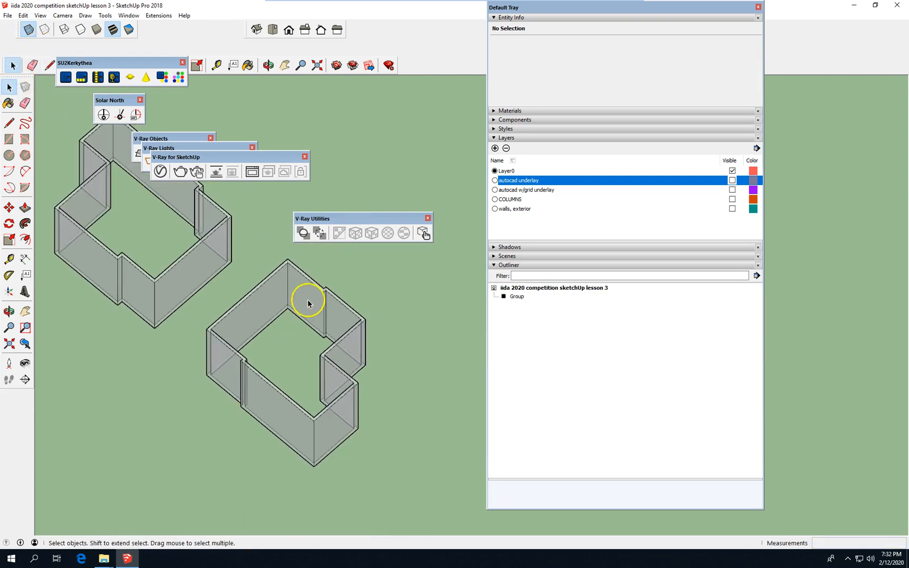
left_click(308, 299)
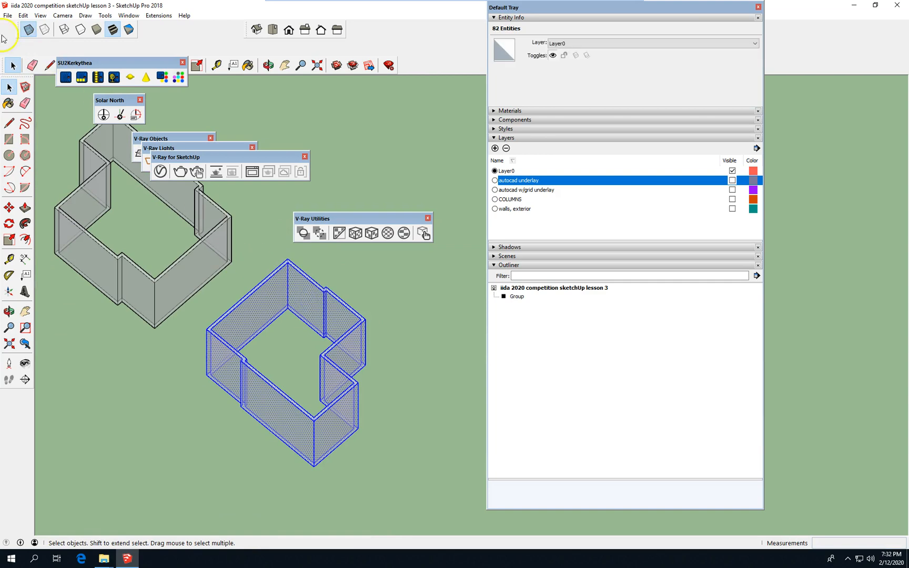
left_click(23, 15)
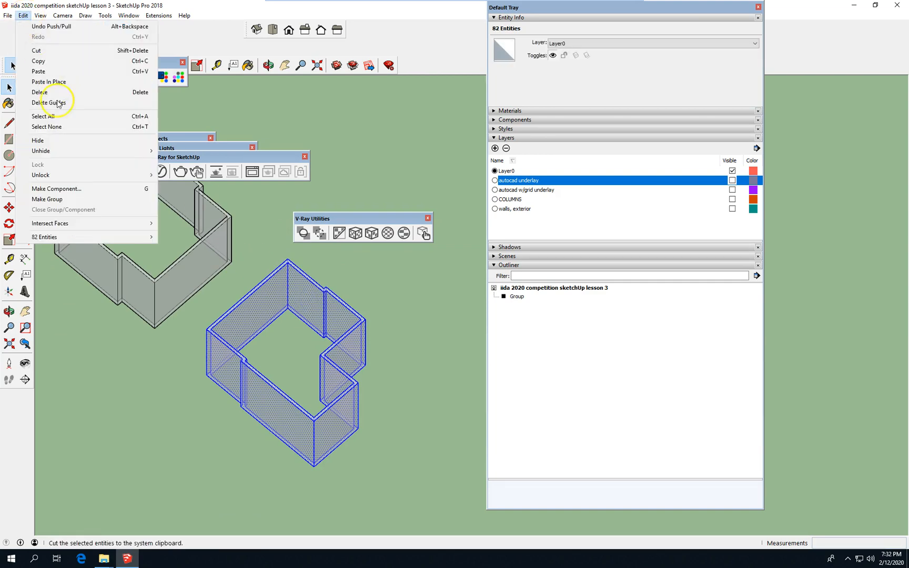
left_click(79, 200)
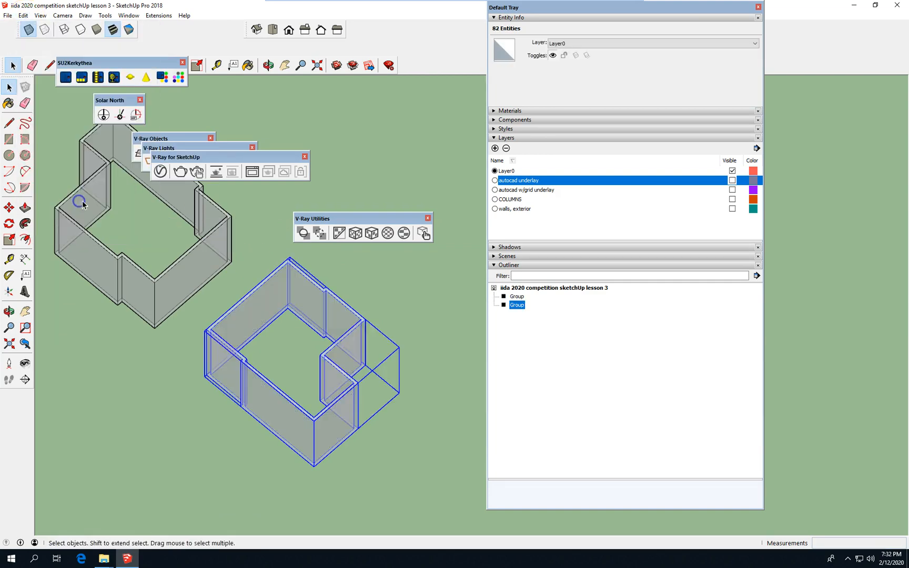
left_click(185, 446)
Make the autocad underlay and COLUMNS layers visible around the two core wall groups.
scroll(274, 412, "down", 4)
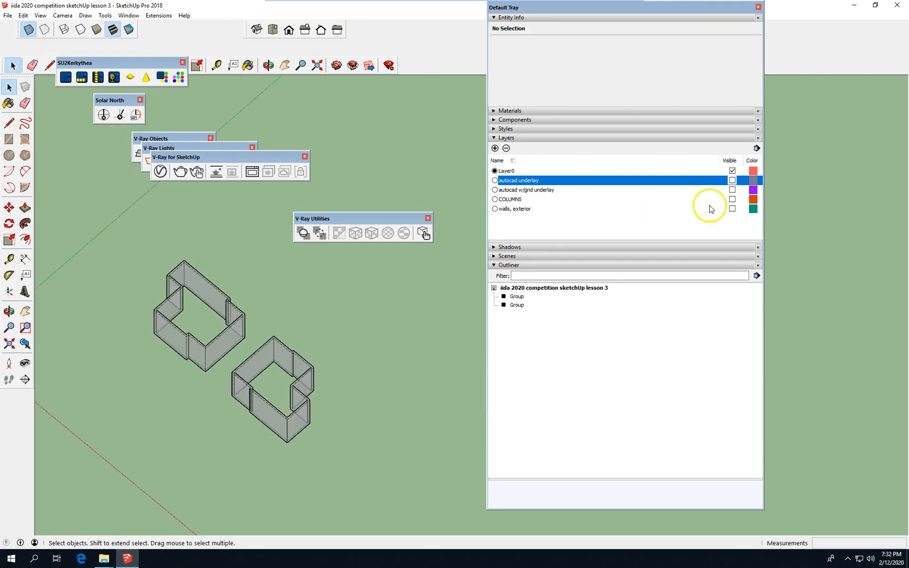
left_click(732, 180)
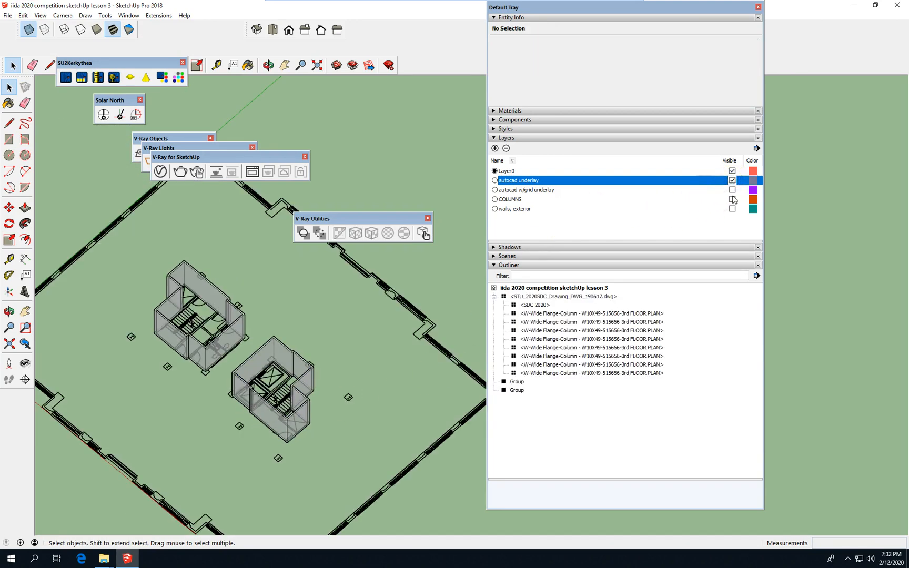
scroll(263, 426, "up", 4)
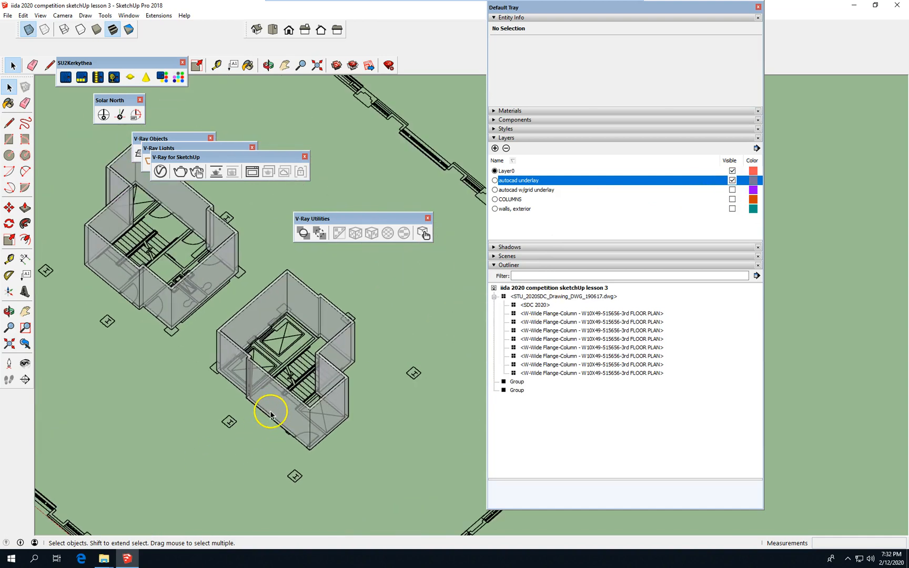
scroll(368, 389, "down", 2)
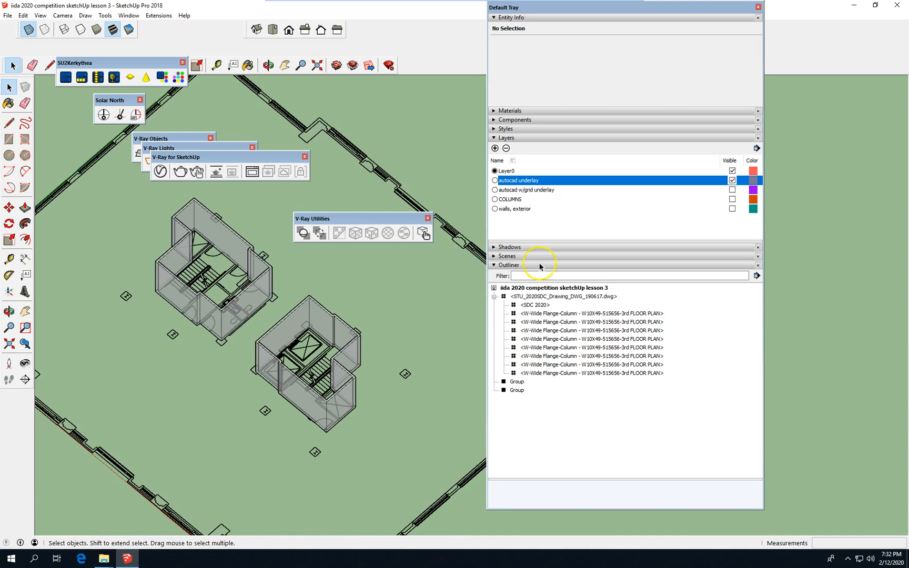
left_click(732, 200)
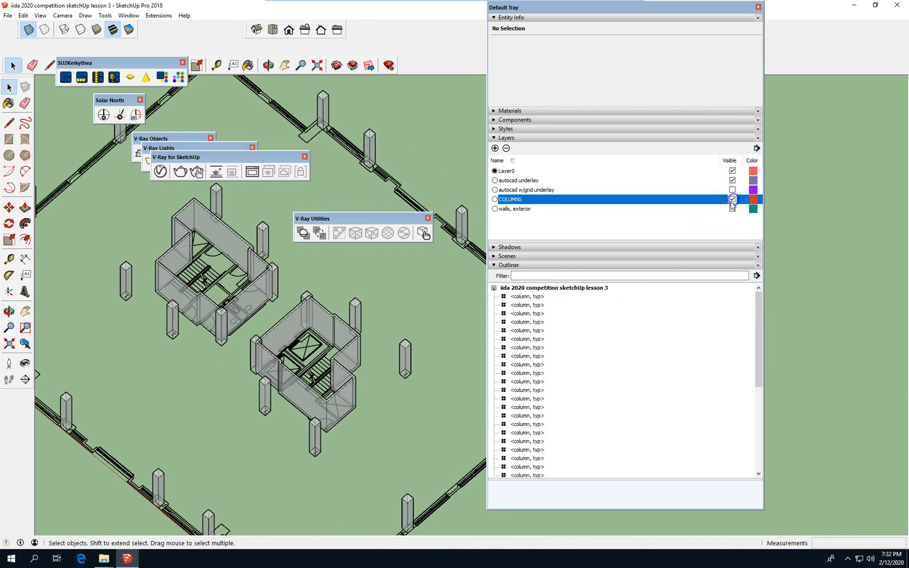
Examine both core wall groups from several angles against the floor plan underlay and the adjacent columns.
scroll(231, 342, "down", 3)
middle_click_drag(242, 380, 349, 473)
scroll(309, 432, "up", 5)
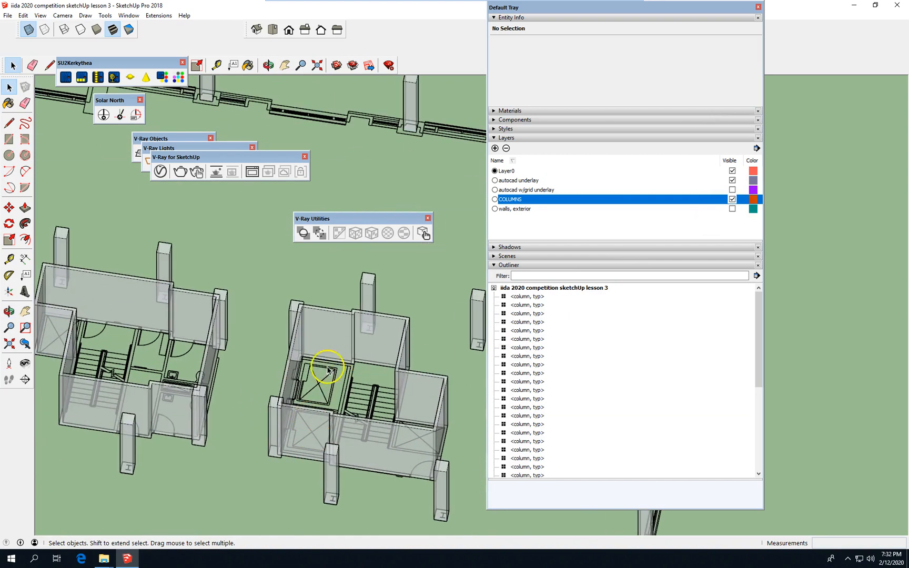
scroll(291, 349, "down", 2)
scroll(285, 421, "up", 1)
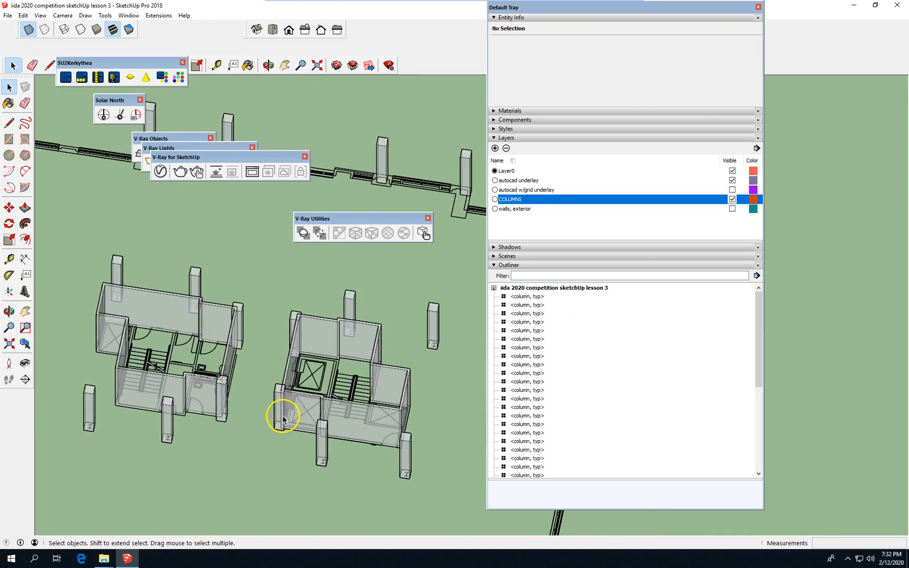
scroll(282, 404, "up", 3)
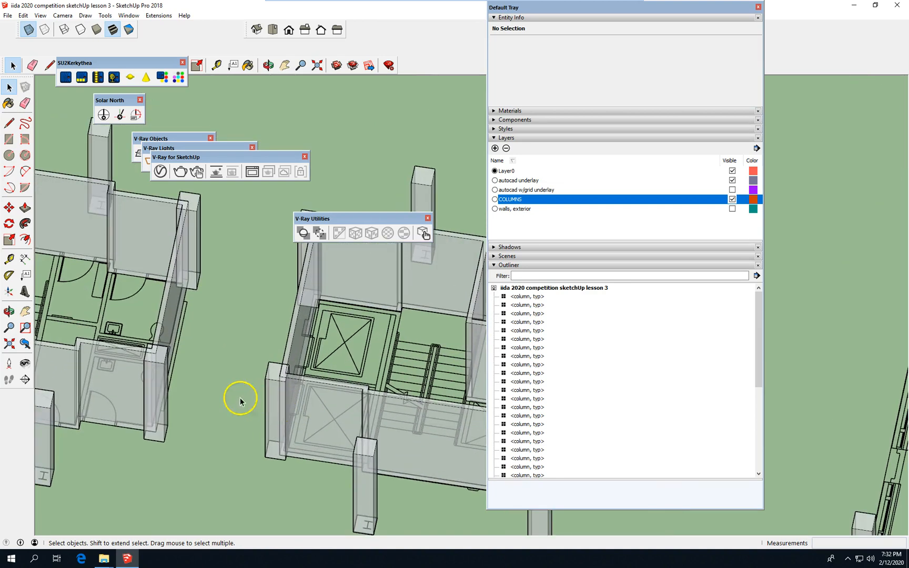
scroll(158, 374, "up", 2)
scroll(158, 374, "down", 2)
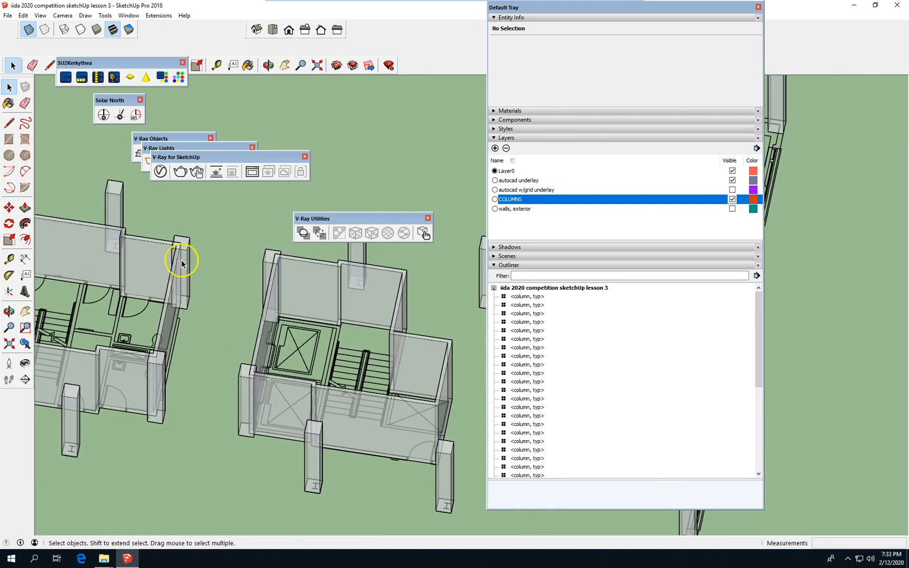
scroll(261, 337, "down", 2)
middle_click_drag(337, 412, 220, 439)
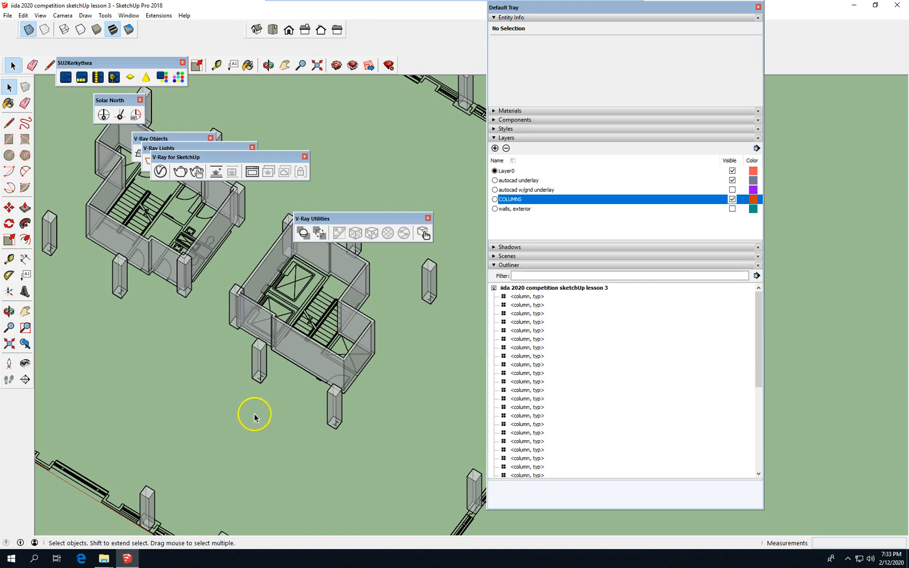
scroll(260, 413, "down", 2)
scroll(302, 326, "up", 1)
scroll(303, 326, "up", 1)
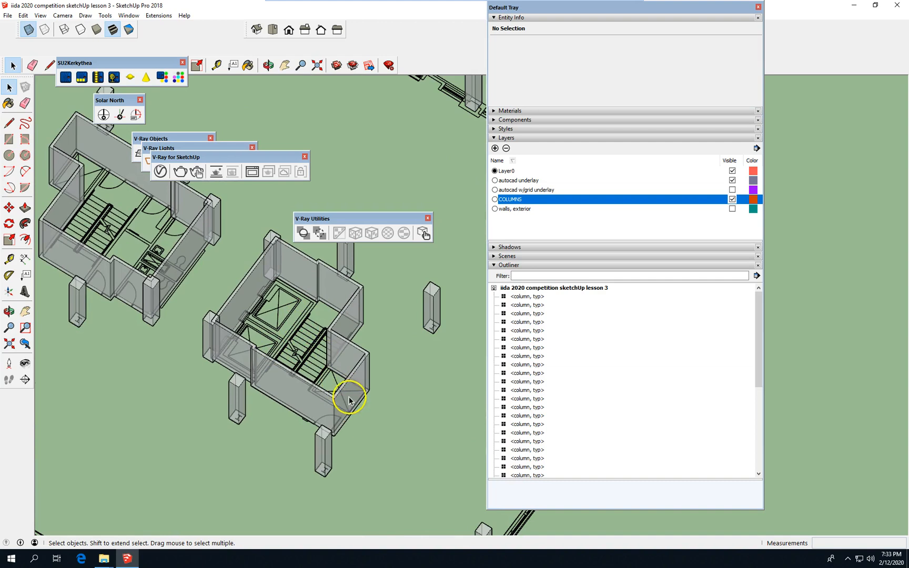
scroll(336, 392, "up", 1)
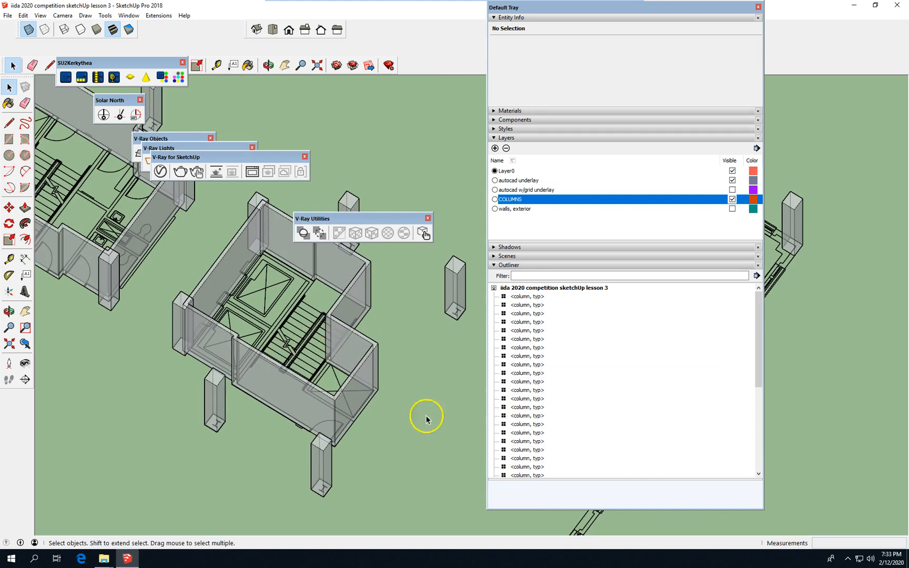
scroll(418, 419, "down", 2)
scroll(389, 416, "down", 1)
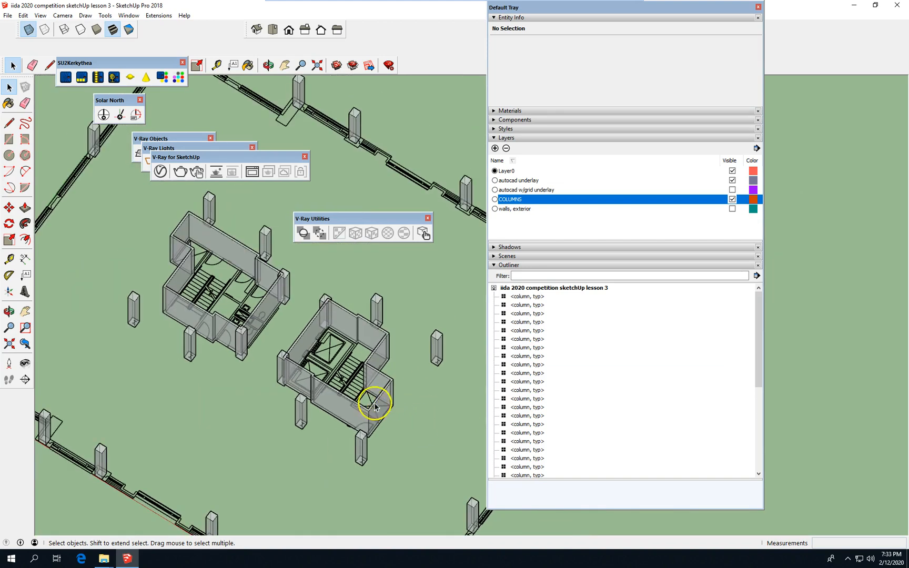
left_click(159, 392)
scroll(231, 403, "up", 1)
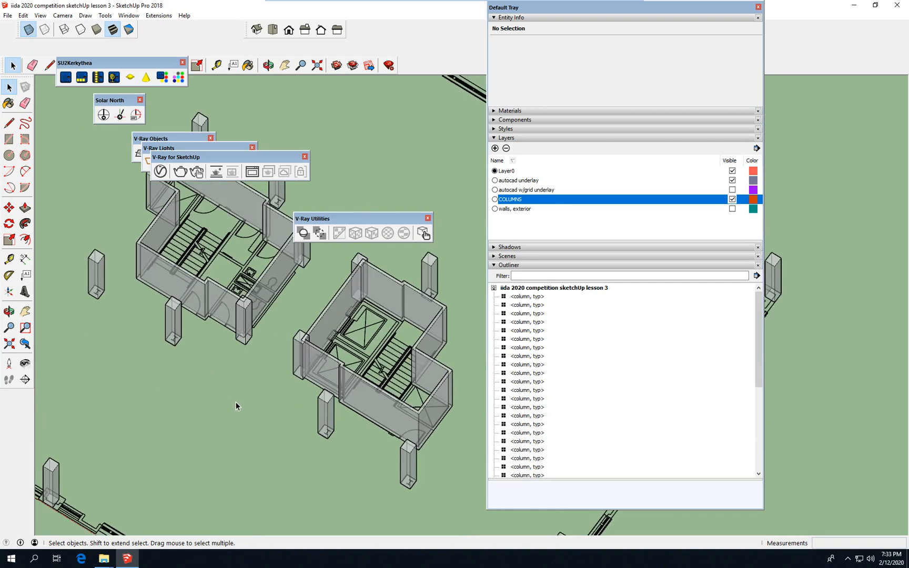
scroll(235, 402, "down", 1)
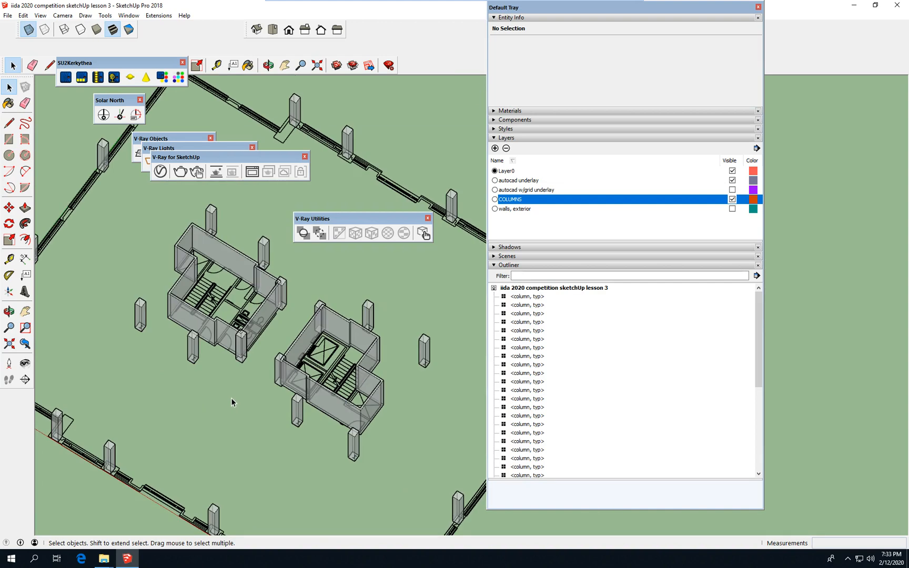
Add a new layer named WALLS, CORE for the core wall groups.
left_click(230, 258)
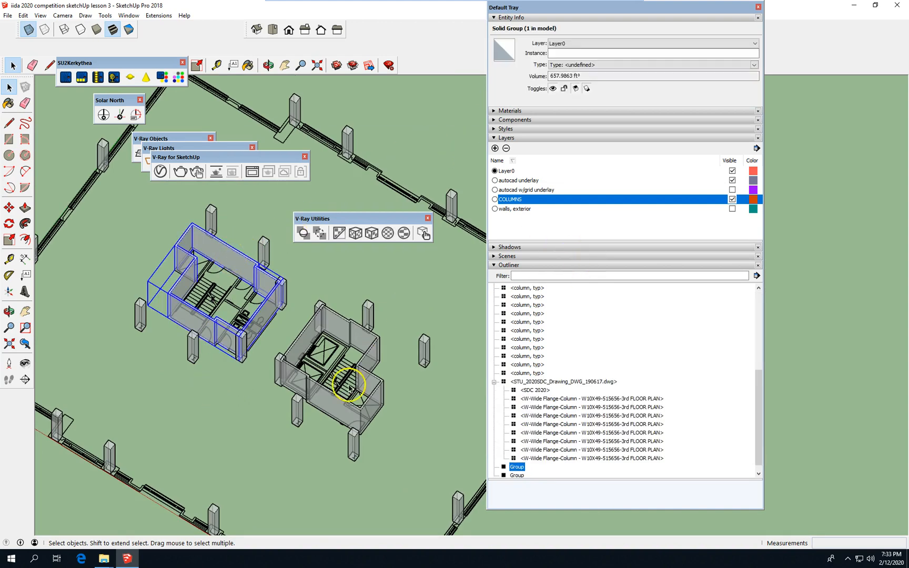
left_click(257, 425)
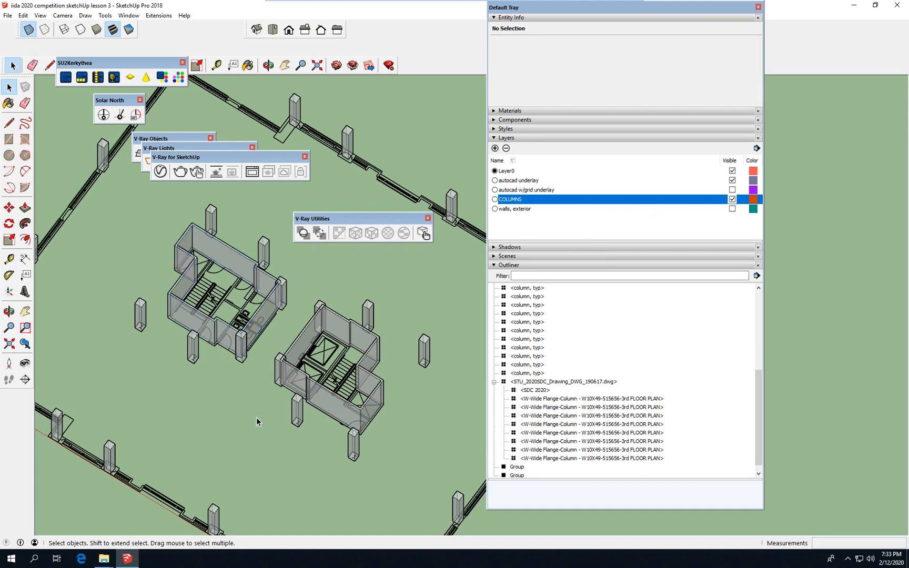
left_click(495, 148)
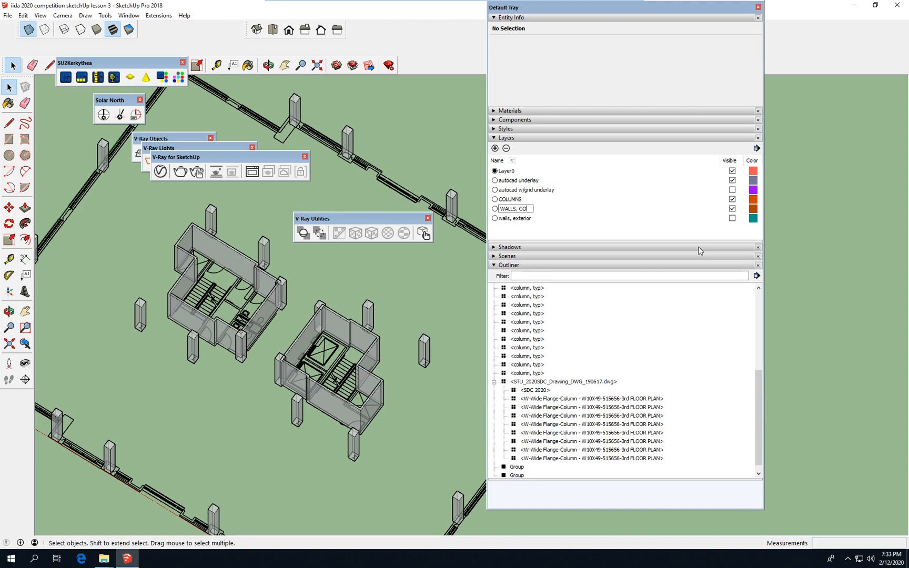
key("Return")
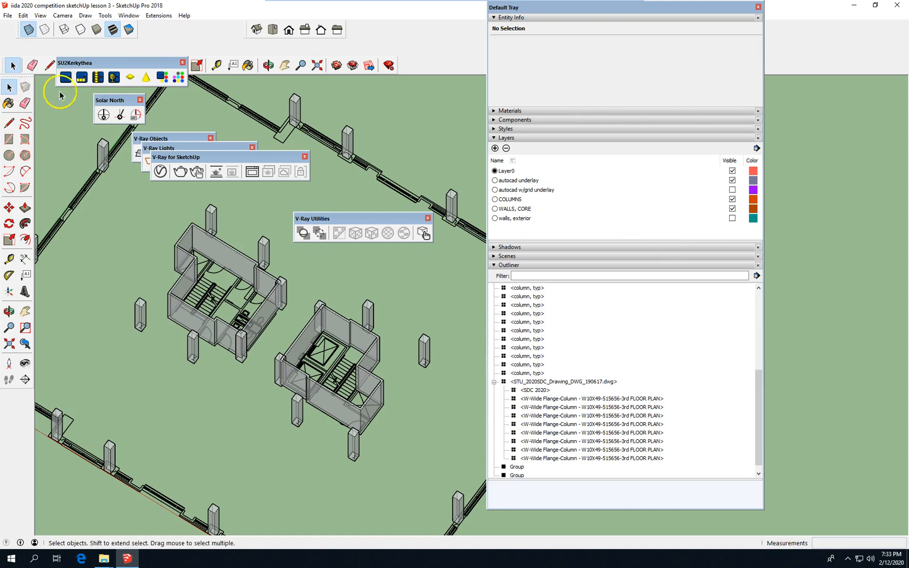
Assign both core wall groups to the WALLS, CORE layer and clear the selection.
left_click(229, 259)
left_click(361, 324, "shift")
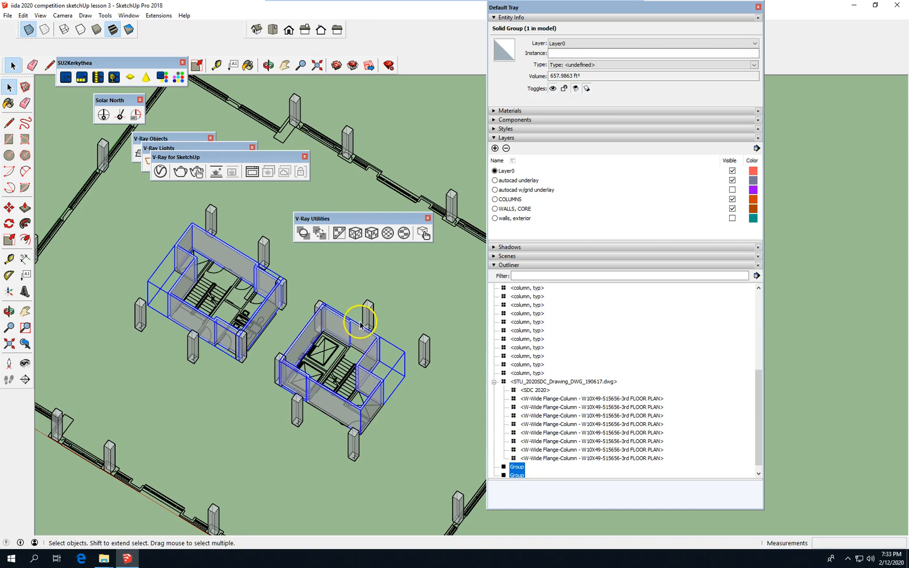
left_click(734, 47)
left_click(634, 77)
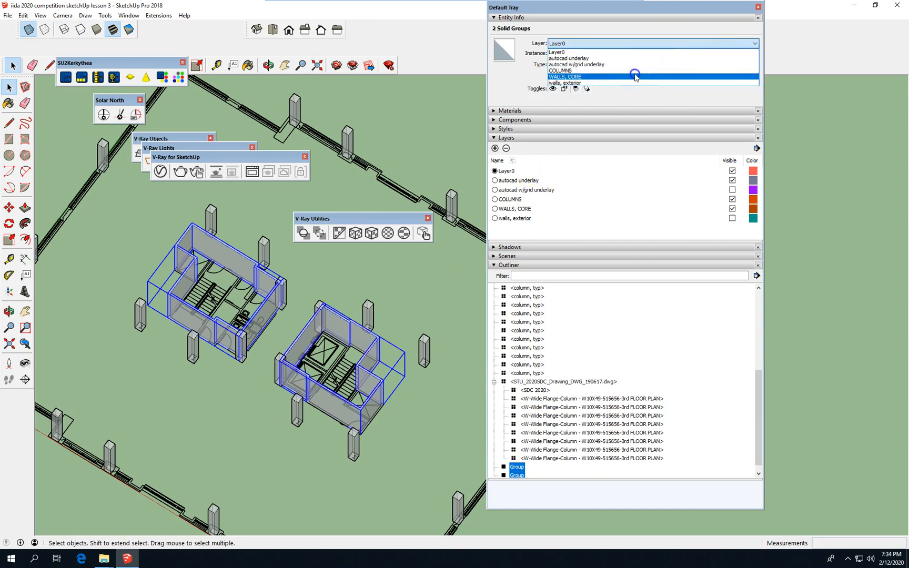
scroll(273, 377, "down", 3)
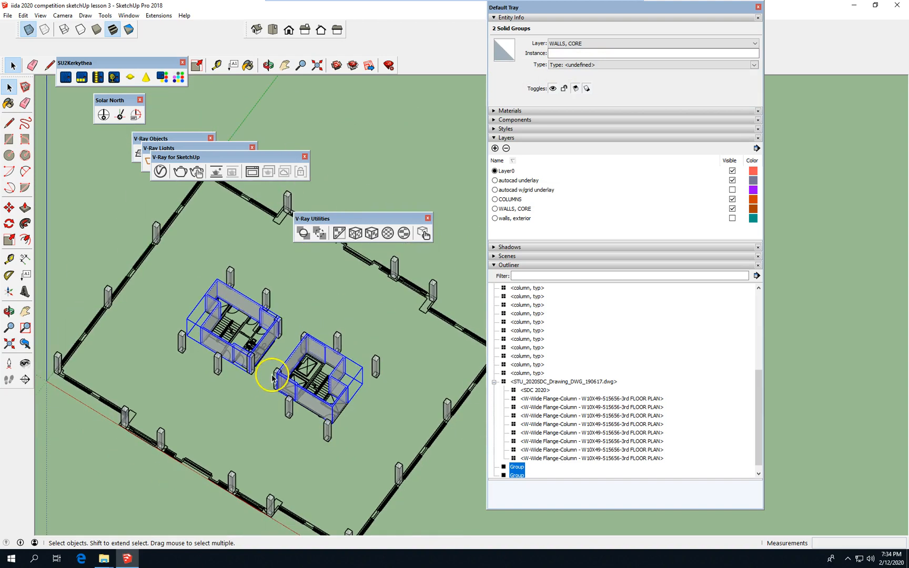
left_click(236, 403)
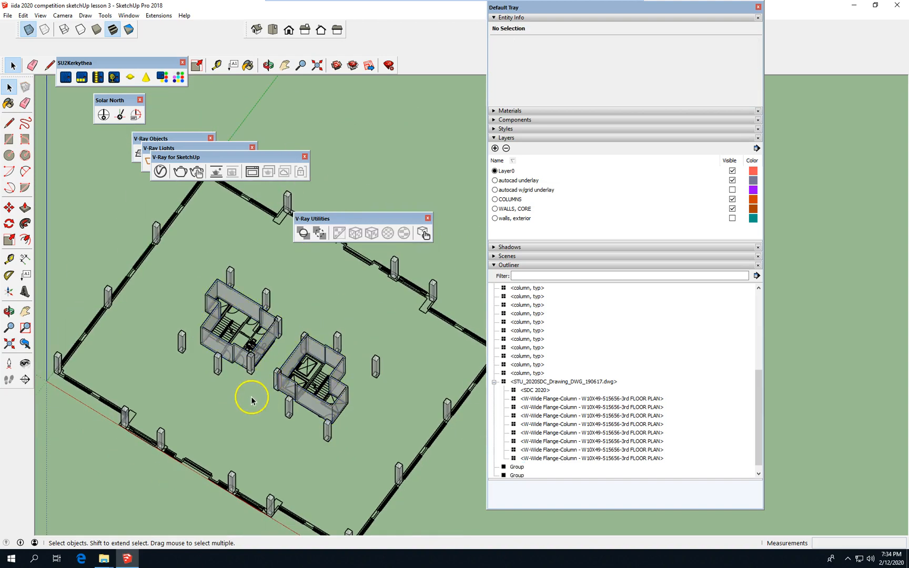
Make the walls, exterior layer visible and review the core walls, columns and exterior walls together.
left_click(732, 218)
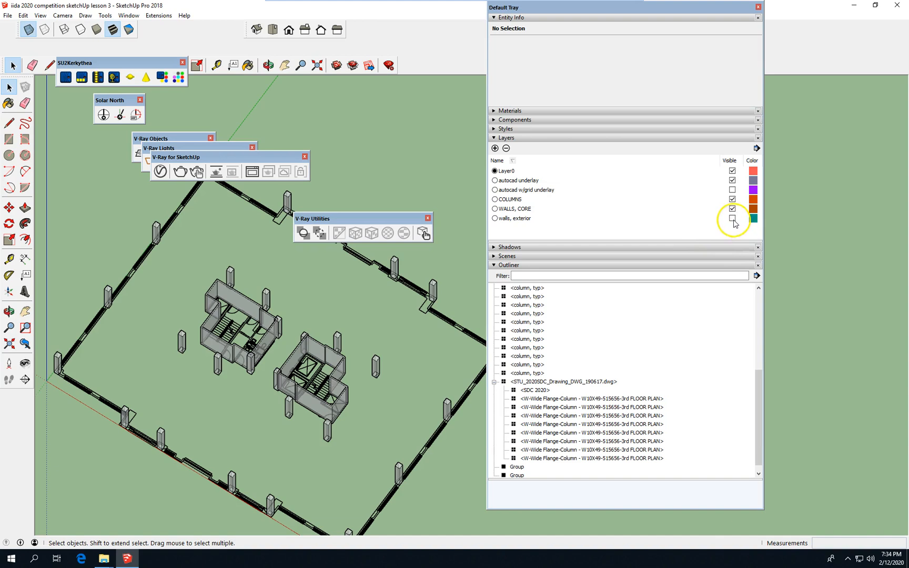
scroll(338, 341, "down", 1)
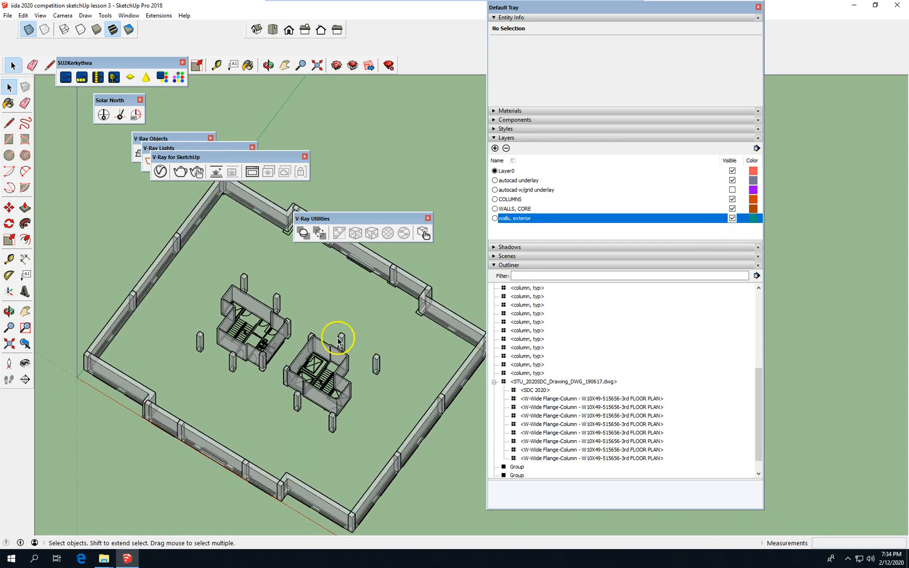
middle_click_drag(300, 389, 295, 320)
scroll(315, 382, "up", 4)
scroll(221, 342, "down", 2)
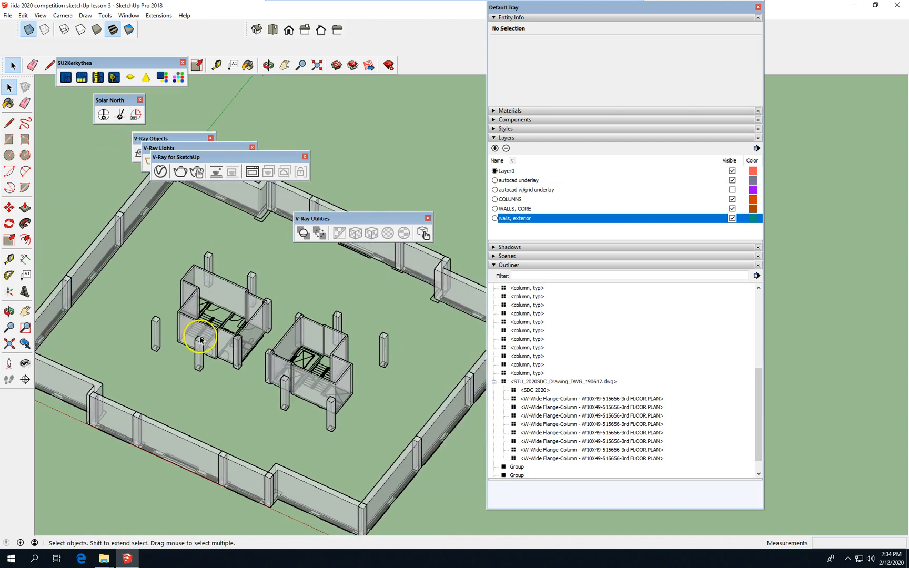
scroll(334, 384, "down", 1)
scroll(274, 365, "down", 2)
scroll(415, 371, "up", 3)
scroll(342, 372, "down", 3)
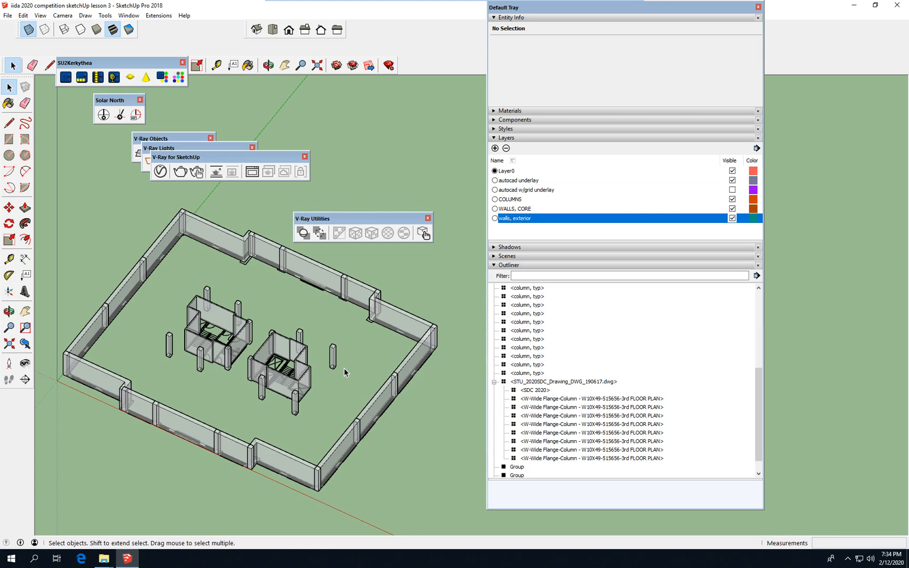
scroll(343, 369, "up", 1)
left_click(336, 394)
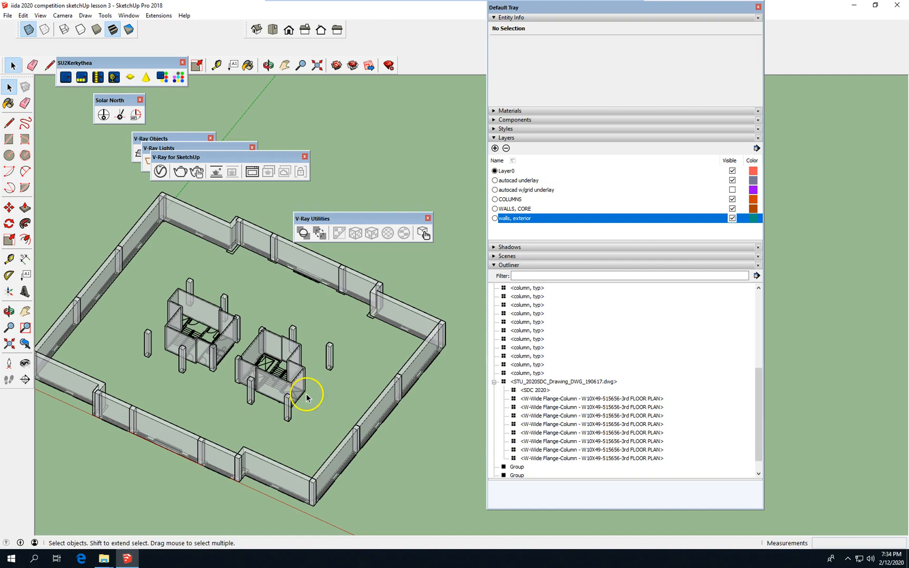